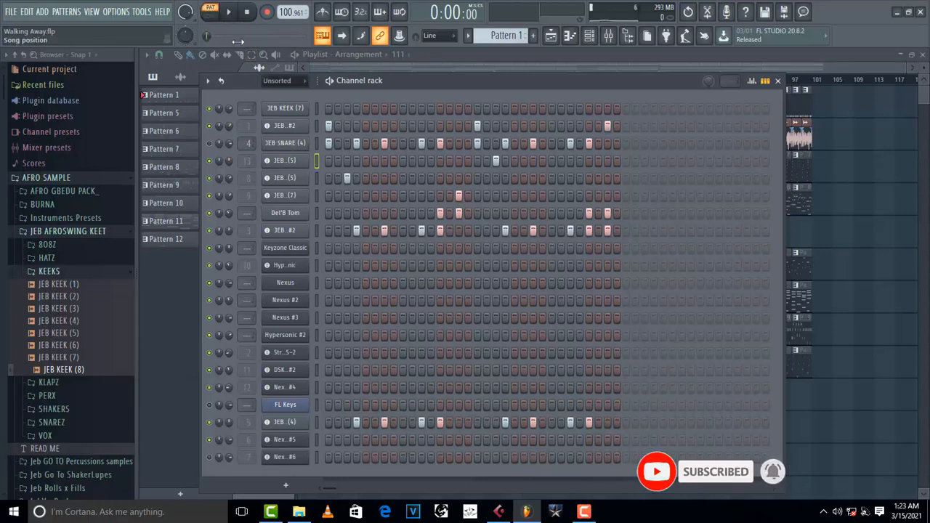
Step: Play Pattern 1, stop it, and check the JEB KEEK (7) #2 kick channel's settings
key("space")
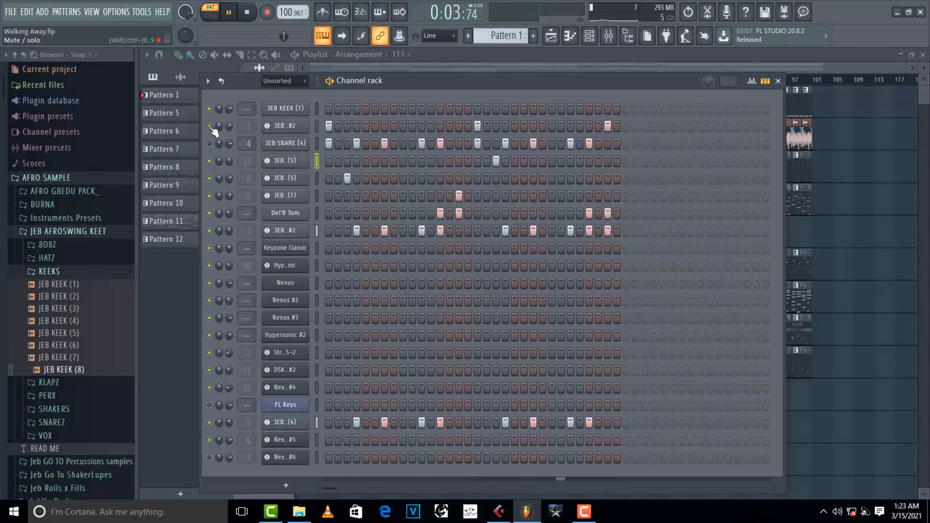
key("space")
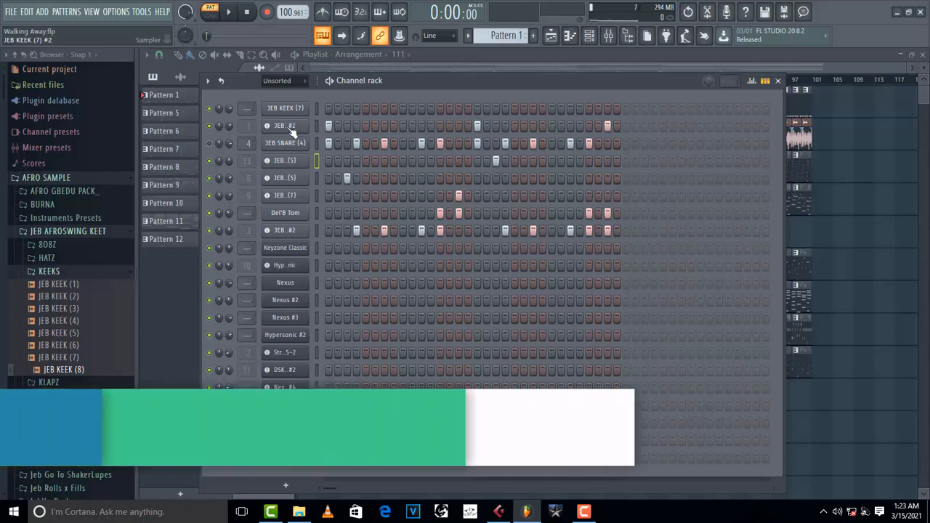
left_click(294, 127)
left_click(497, 138)
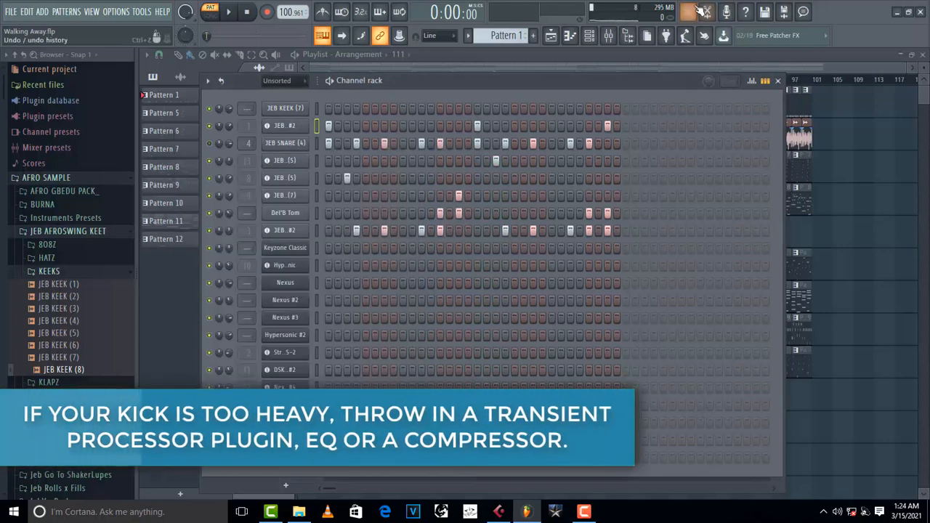
Step: Show the JEB KEEK (7) #2 mixer track and examine its Transient Processor settings
left_click(613, 38)
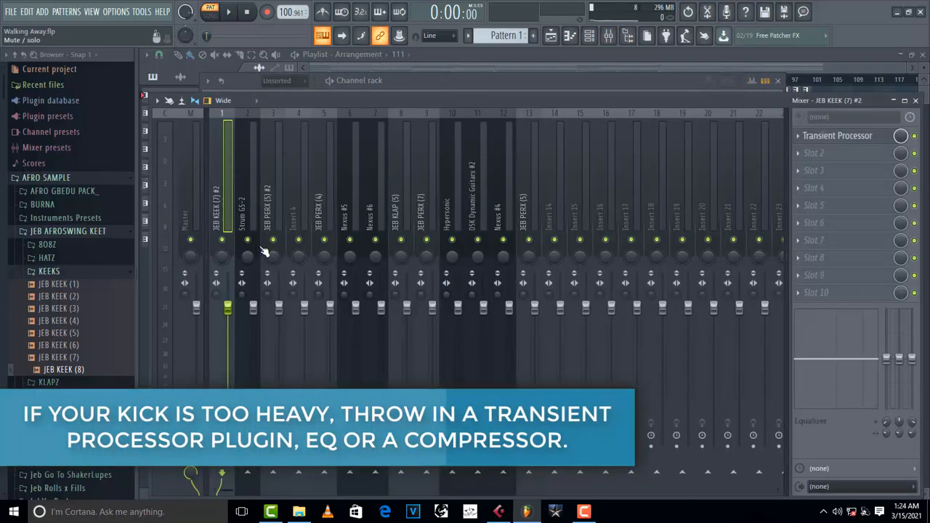
left_click(272, 218)
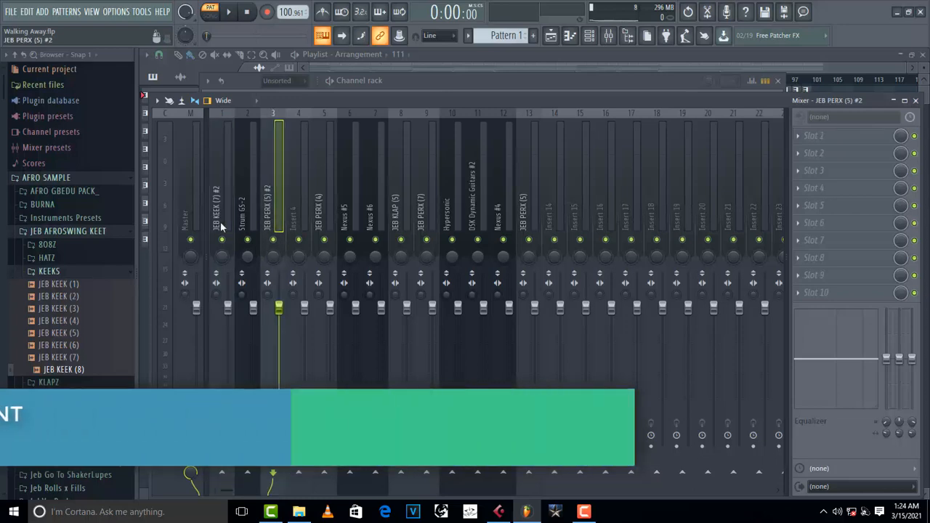
left_click(219, 221)
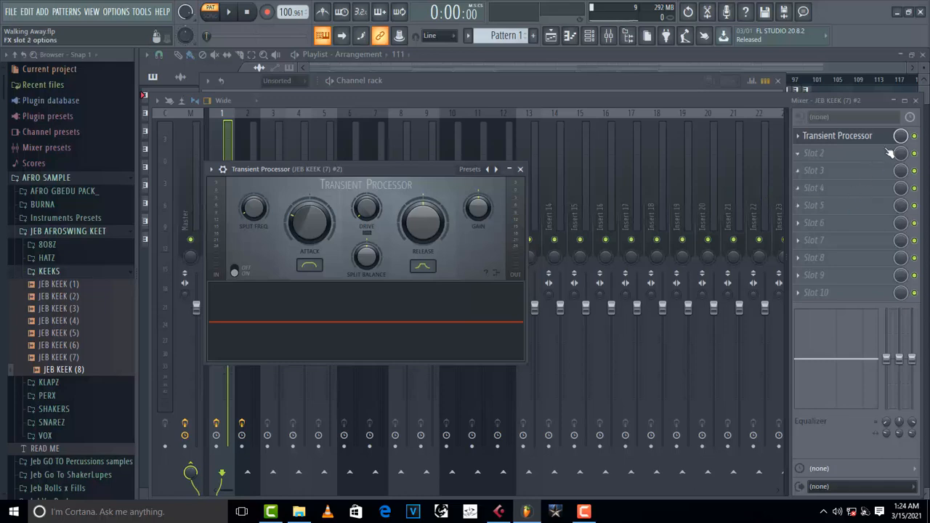
left_click(917, 101)
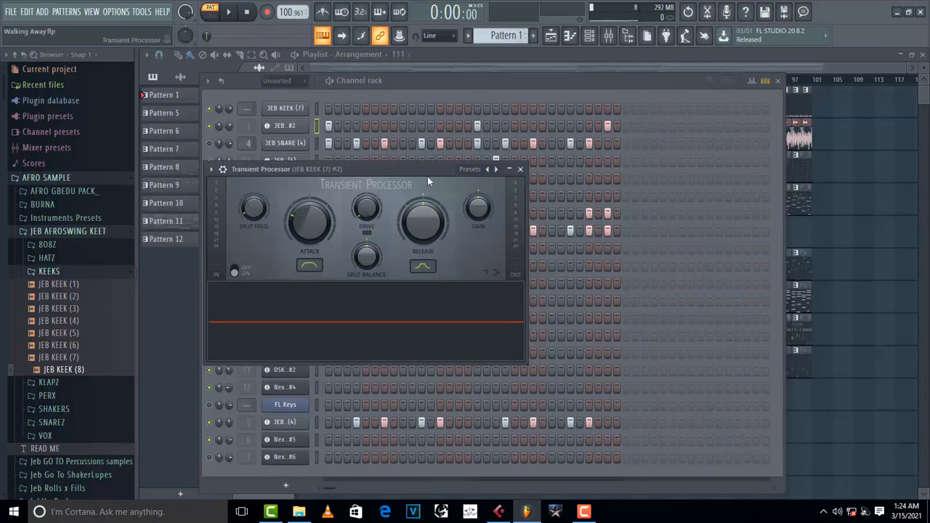
key("Escape")
Step: Switch to song mode, solo the JEB KEEK (7) #2 kick channel and start playback
key("l")
right_click(210, 129)
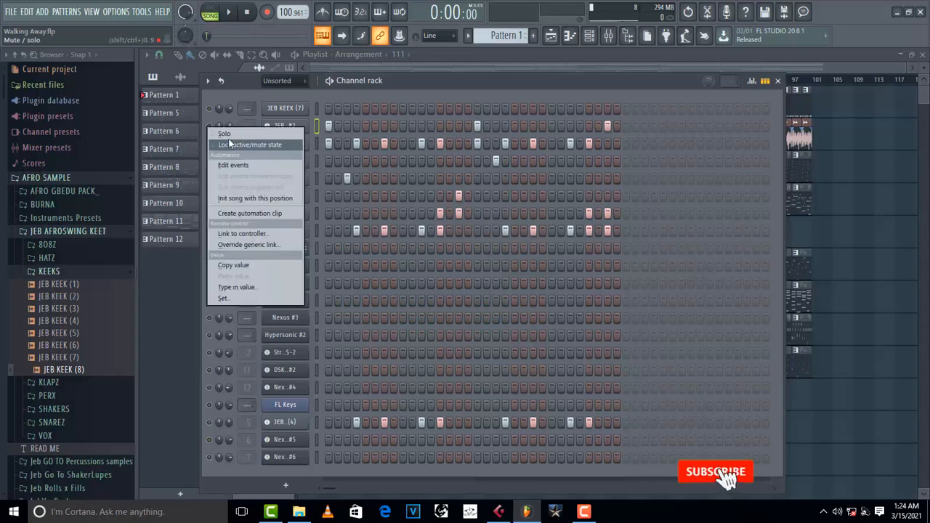
left_click(233, 139)
key("space")
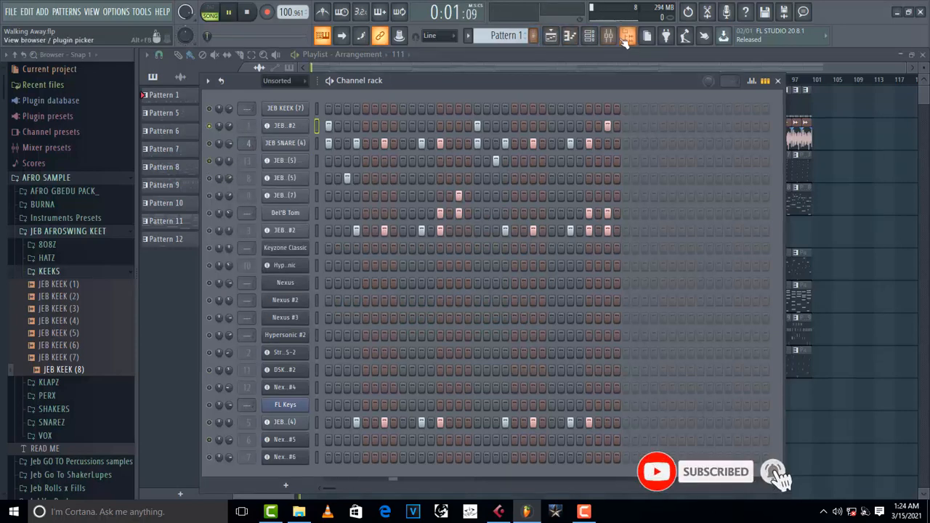
Step: Compare the soloed kick with the Transient Processor enabled and bypassed on its mixer track
key("F6")
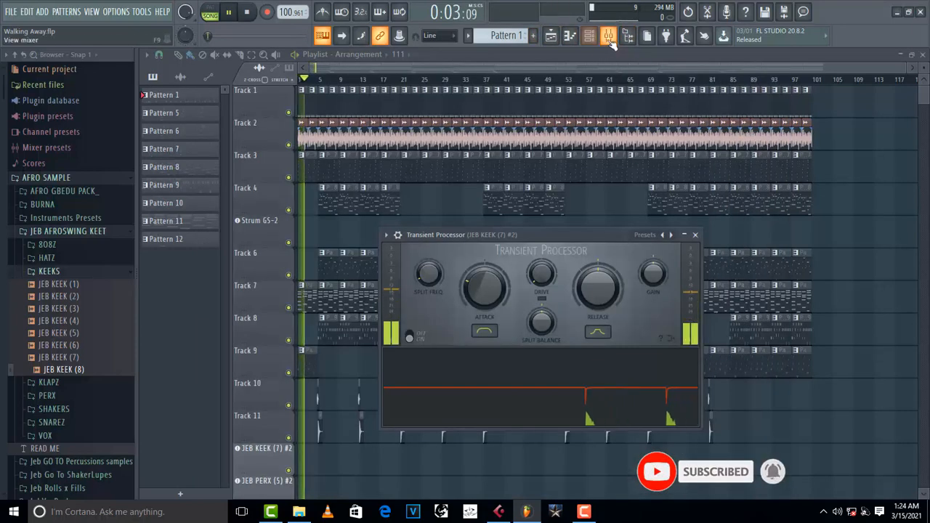
key("F9")
key("space")
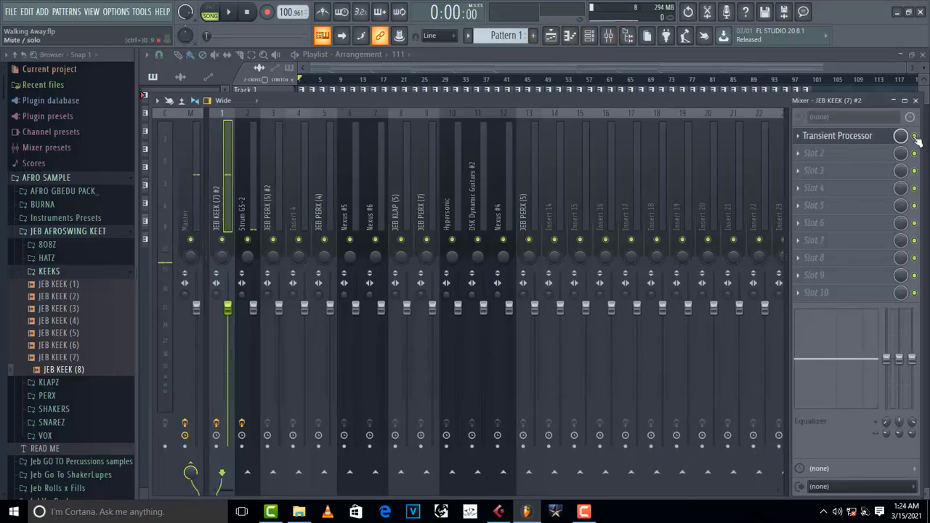
key("space")
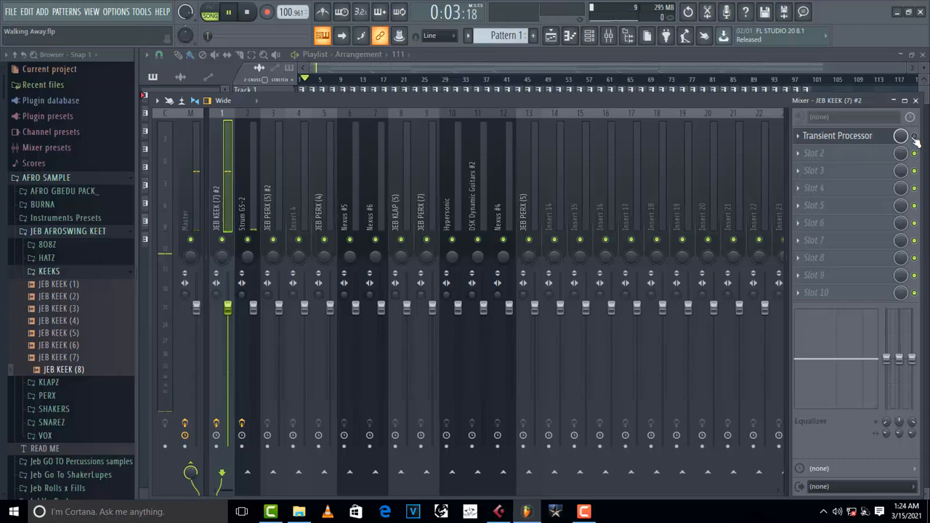
key("space")
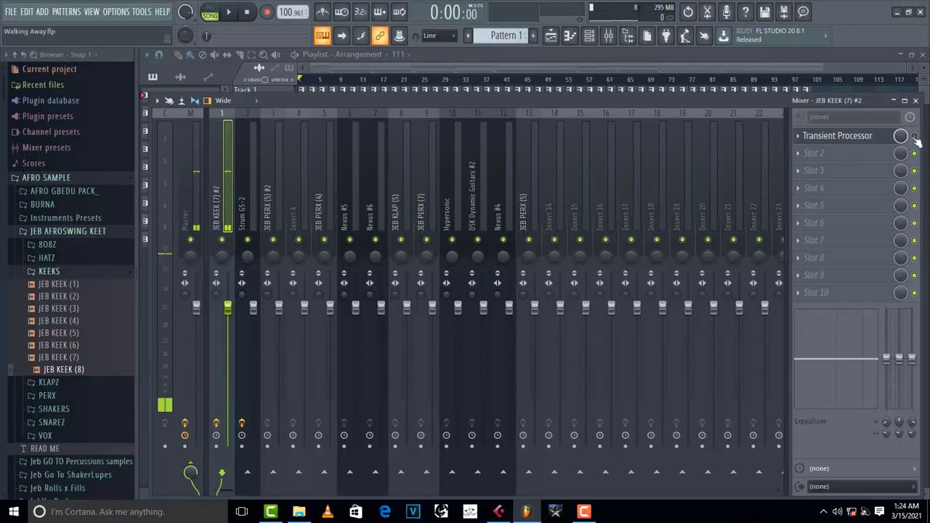
key("space")
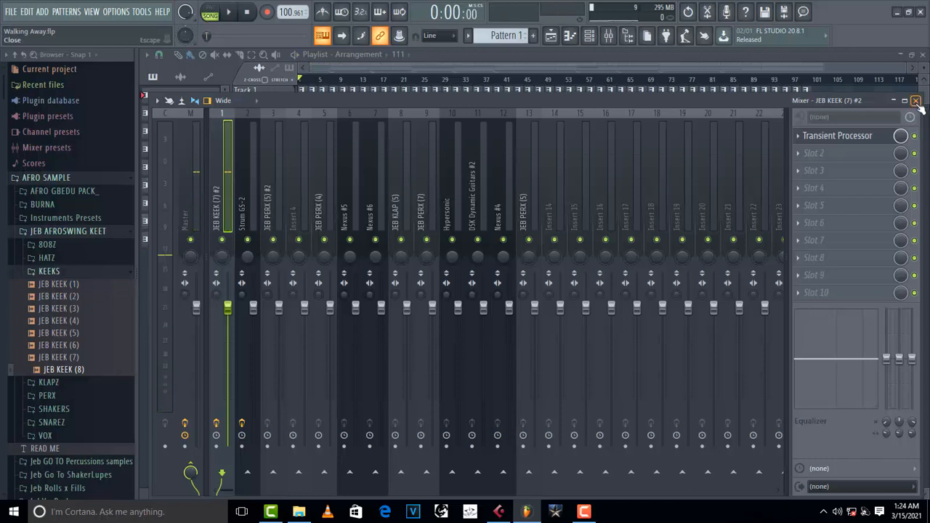
Step: Open the kick's Transient Processor, play the song to examine its output graph, and close the plugin
left_click(844, 138)
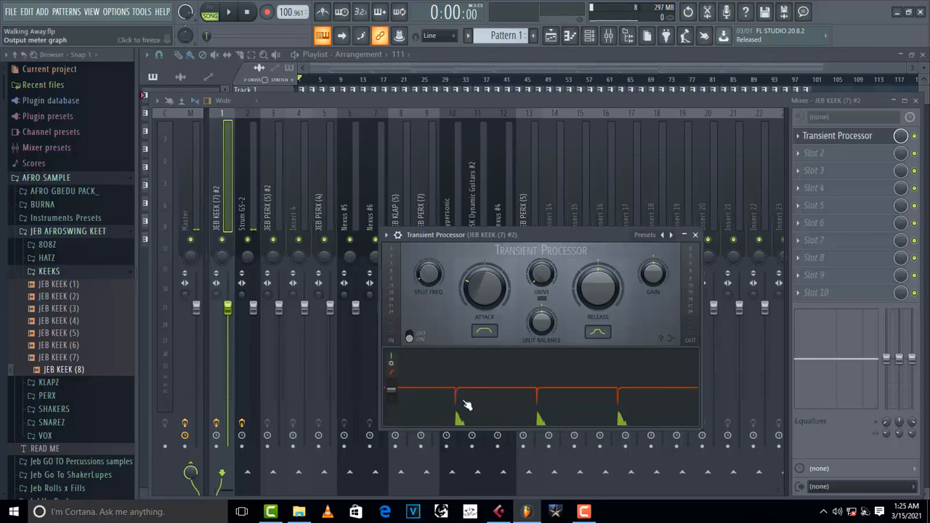
key("space")
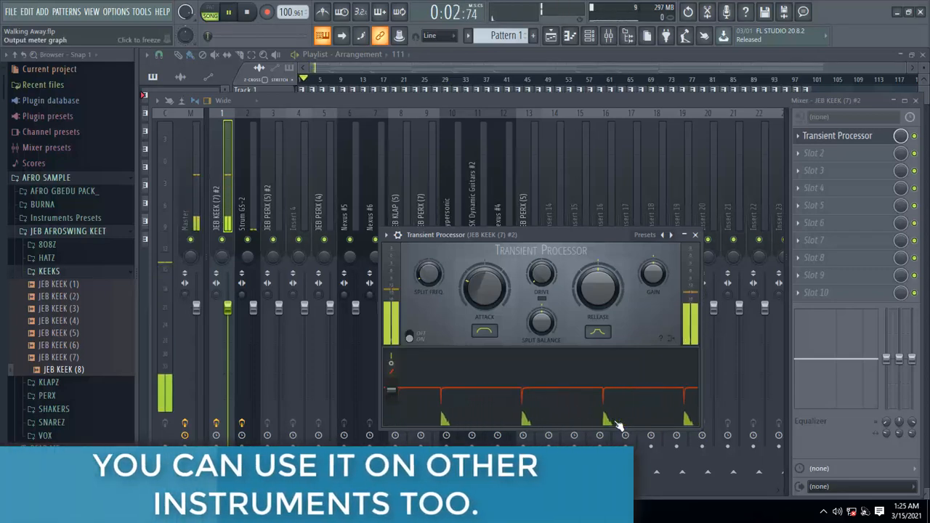
key("space")
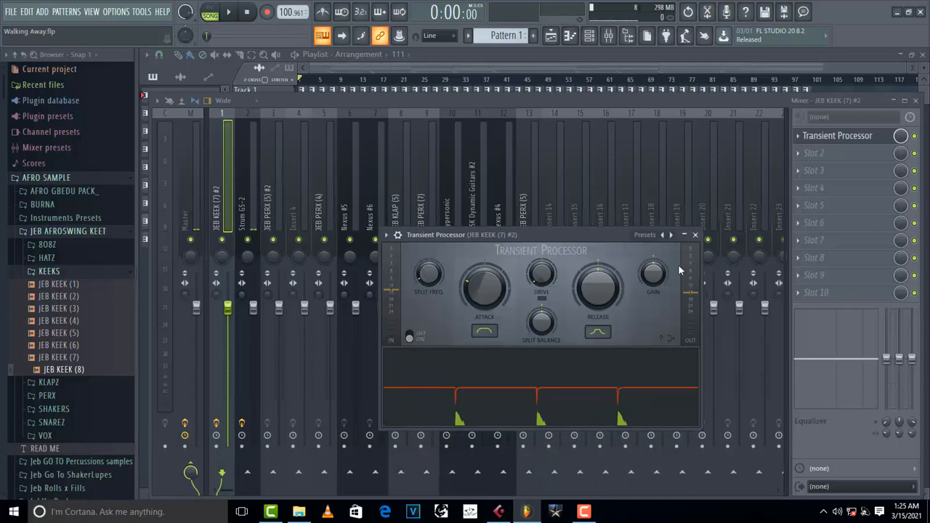
left_click(695, 235)
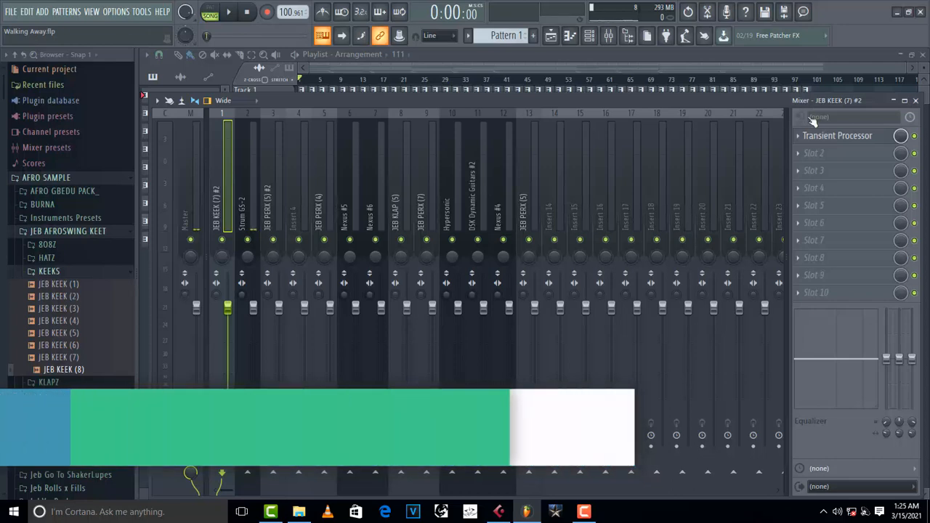
Step: Add Fruity Parametric EQ 2 to slot 2 of the kick's mixer track, adjust its curve and play the result
left_click(803, 155)
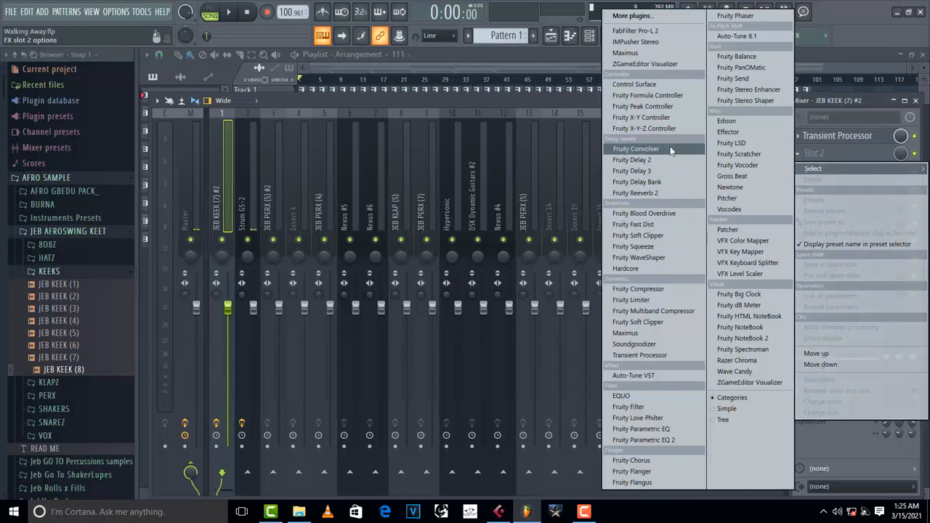
left_click(644, 440)
mouse_move(328, 282)
left_mouse_down()
mouse_move(327, 231)
mouse_move(325, 284)
left_mouse_up()
key("space")
key("space")
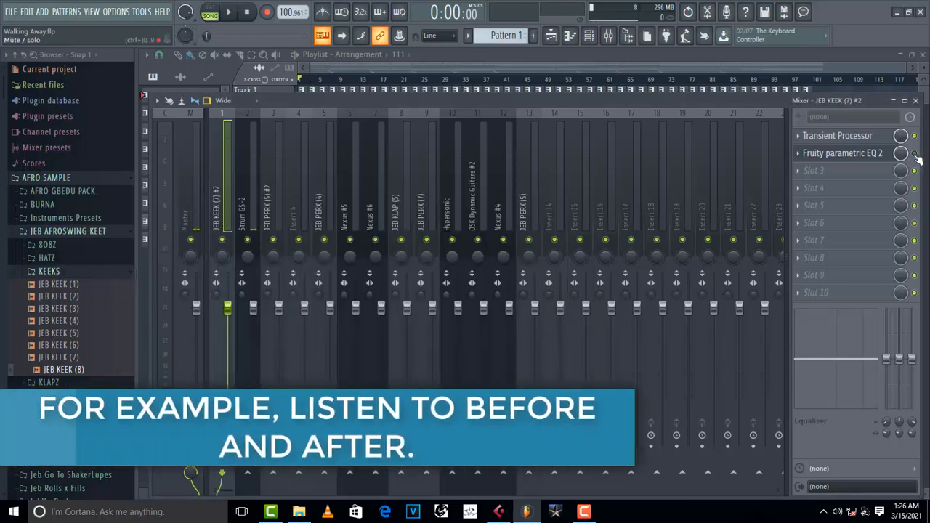
Step: Compare the kick with Fruity Parametric EQ 2 on and off, leave the EQ bypassed and close the mixer
key("space")
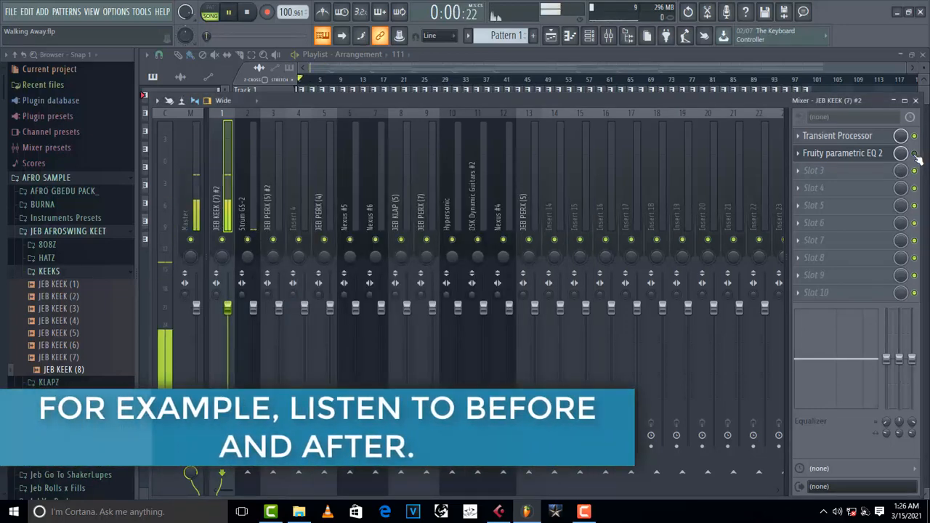
key("space")
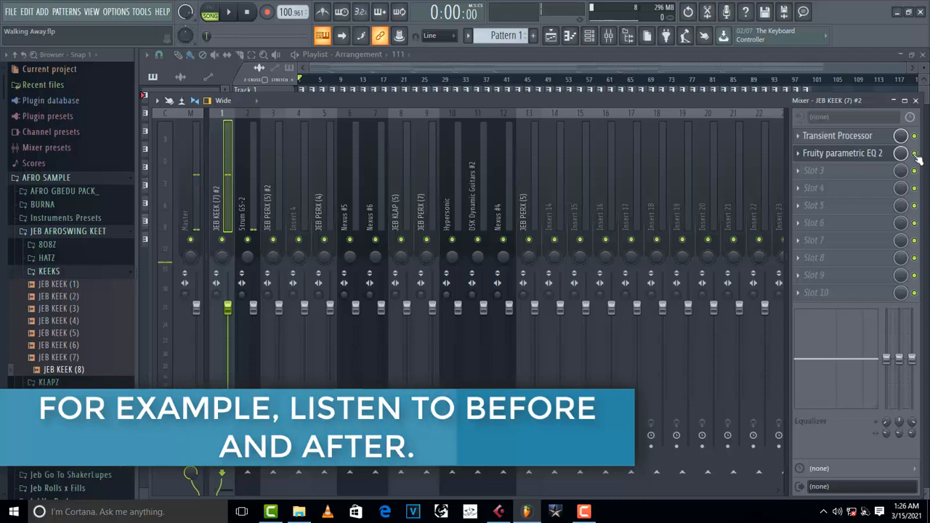
key("space")
left_click(914, 153)
key("space")
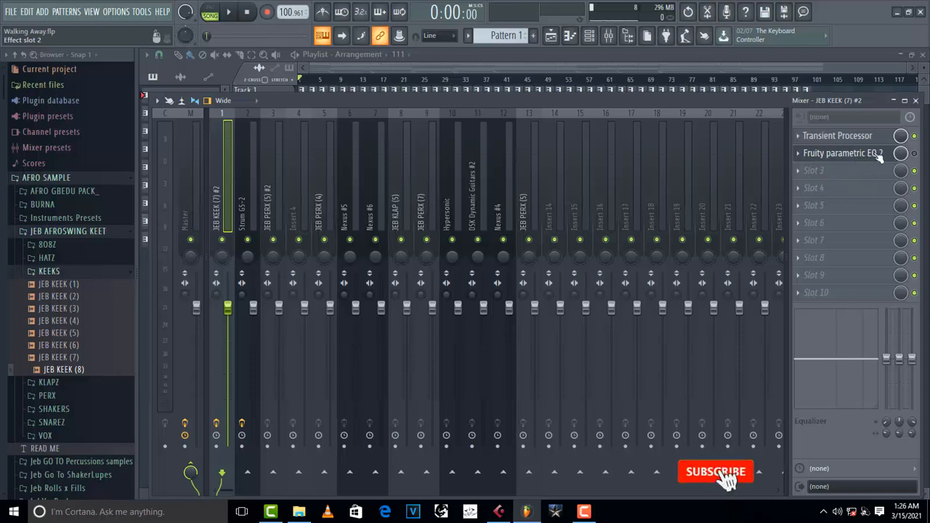
left_click(916, 100)
left_click(586, 185)
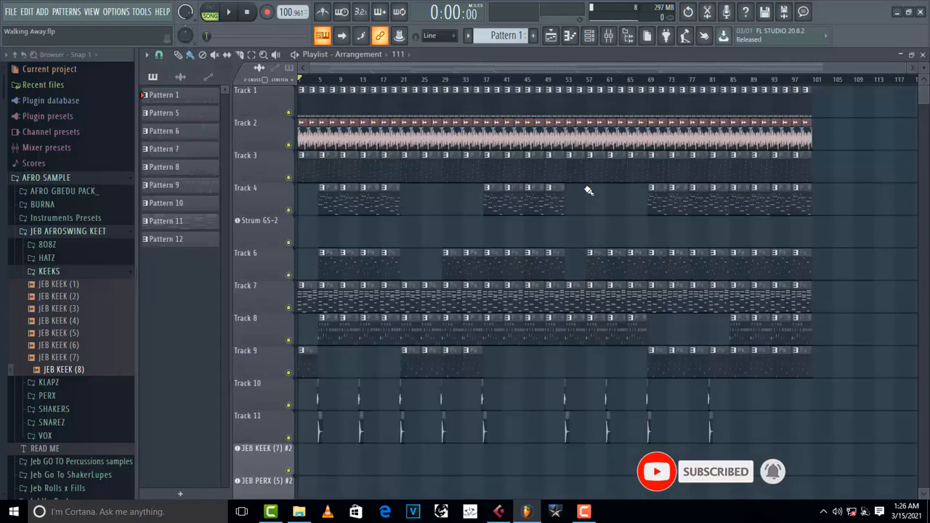
Step: Show the channel rack and audition the kick samples JEB KEEK (1) through (8) in the KEEKS folder
key("F6")
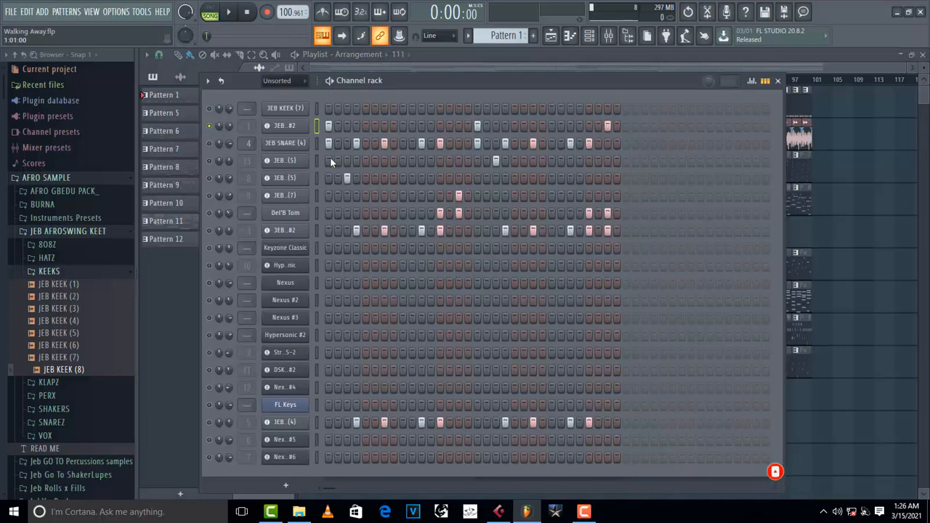
left_click(46, 288)
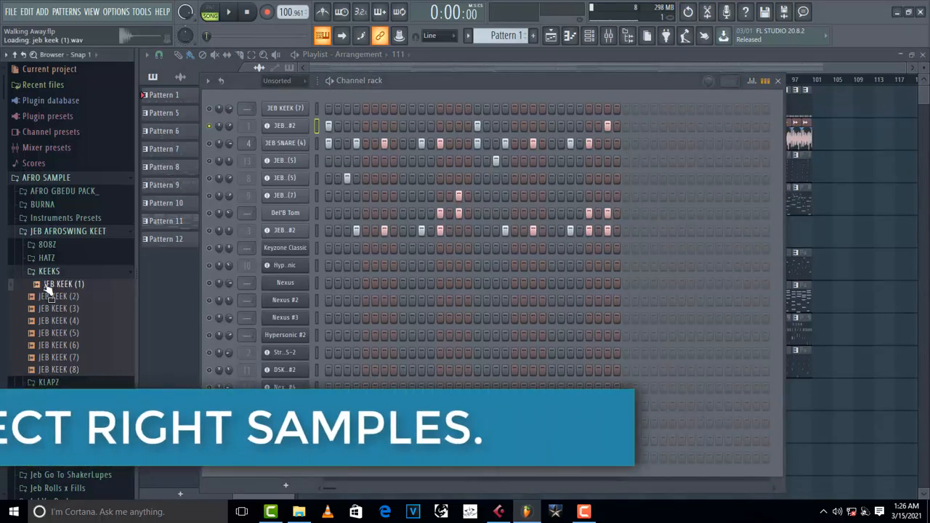
left_click(56, 298)
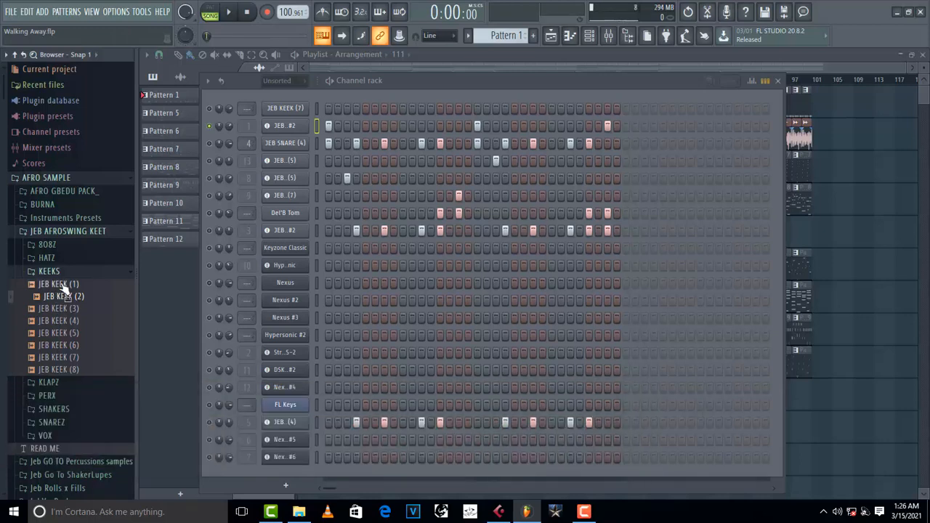
left_click(64, 285)
left_click(66, 297)
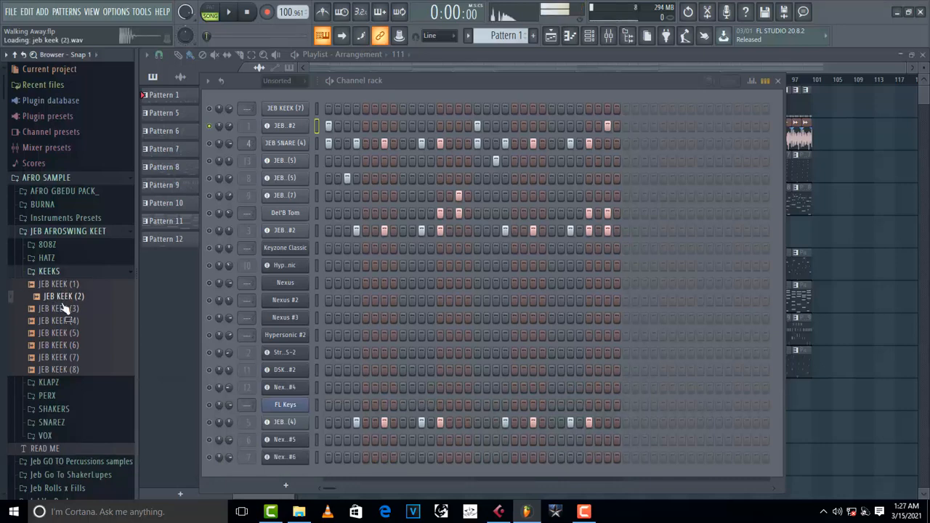
left_click(67, 309)
left_click(68, 299)
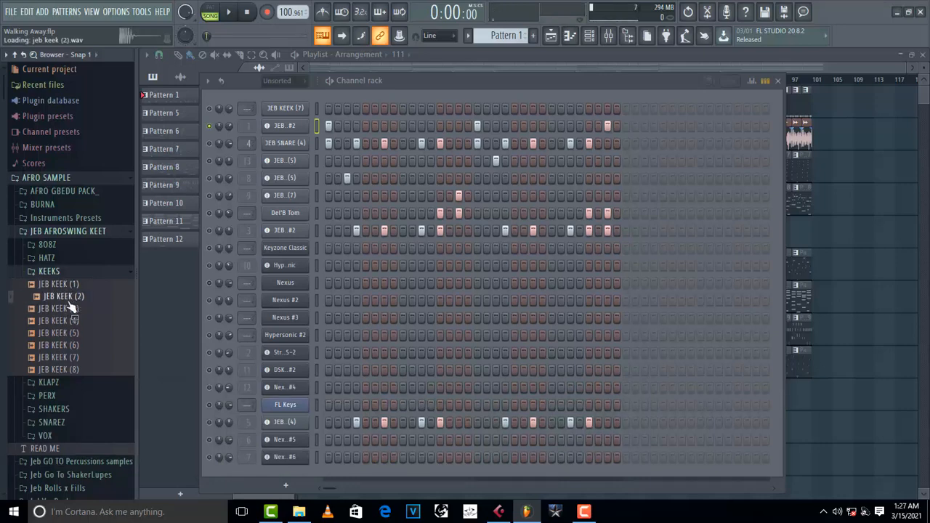
left_click(71, 309)
left_click(70, 321)
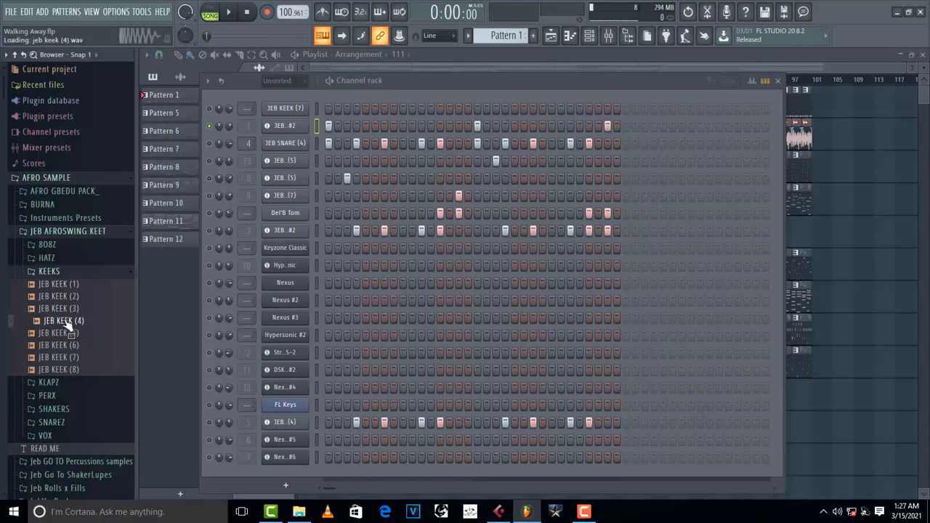
left_click(62, 333)
left_click(63, 346)
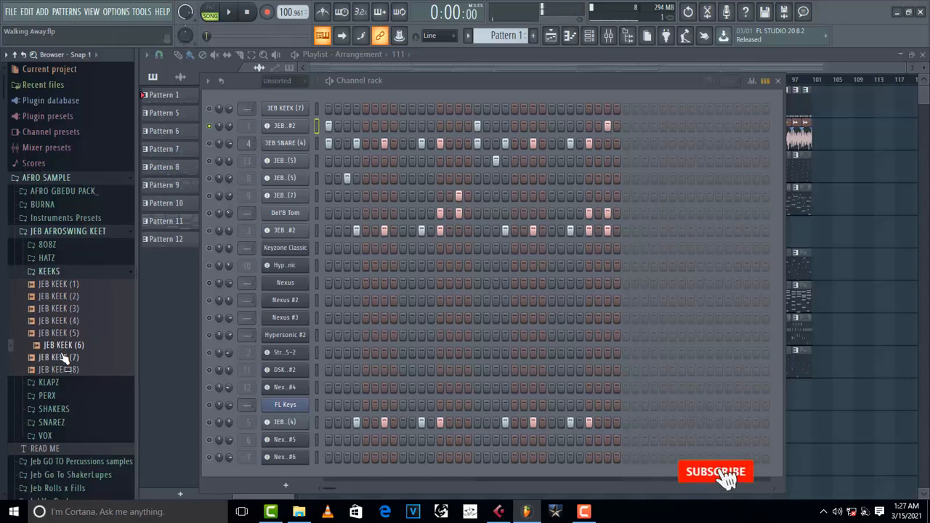
left_click(64, 357)
left_click(68, 346)
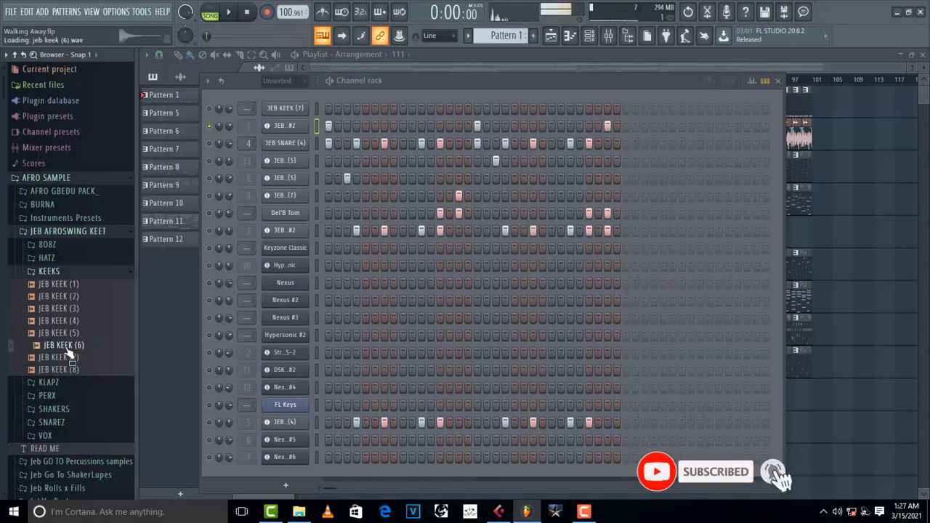
left_click(67, 359)
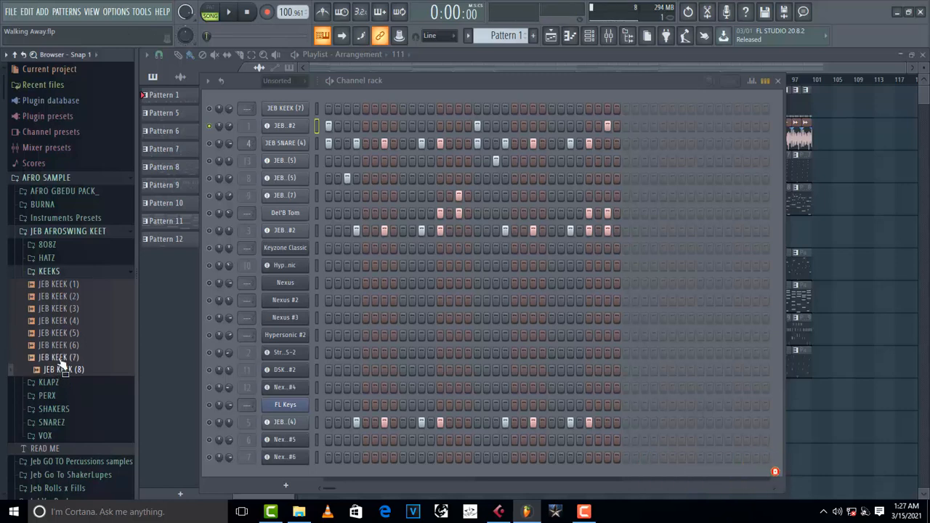
left_click(62, 360)
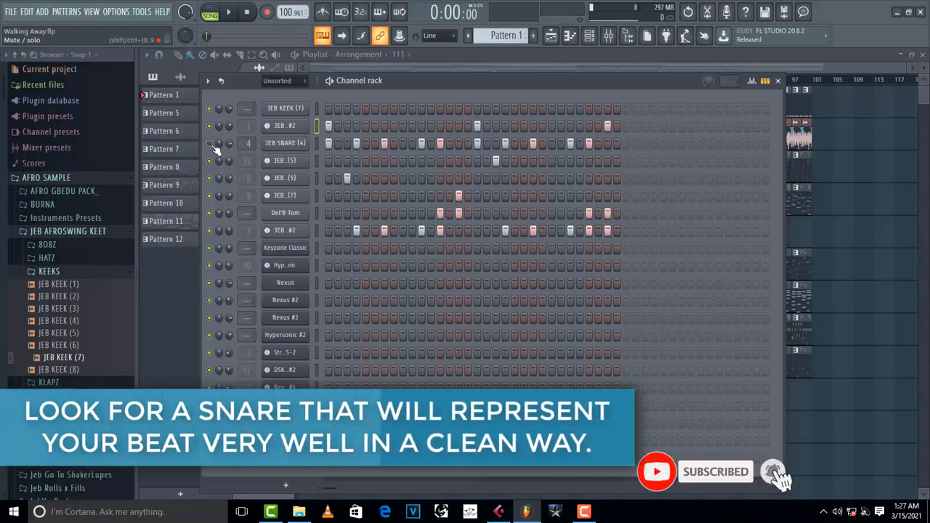
Step: Play the song from the start to hear how the JEB SNARE (4) channel sits in the beat, and stop playback
key("space")
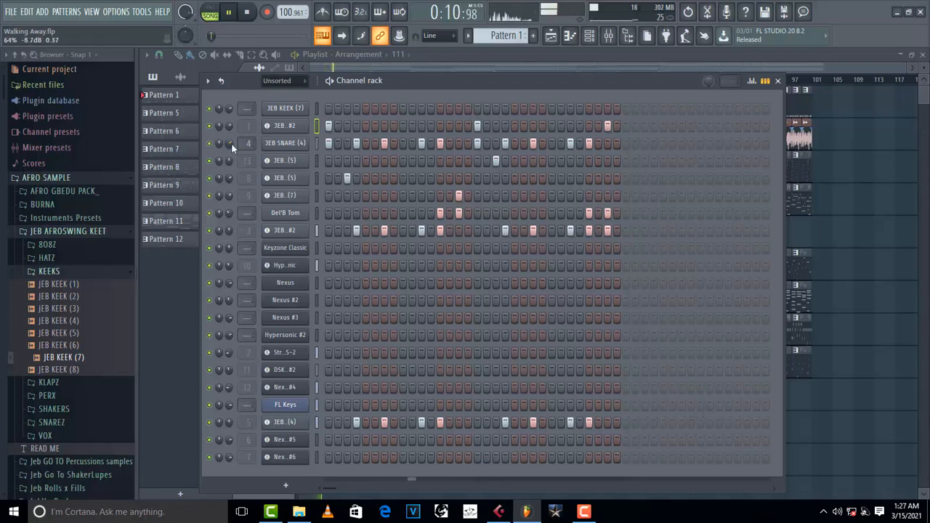
key("space")
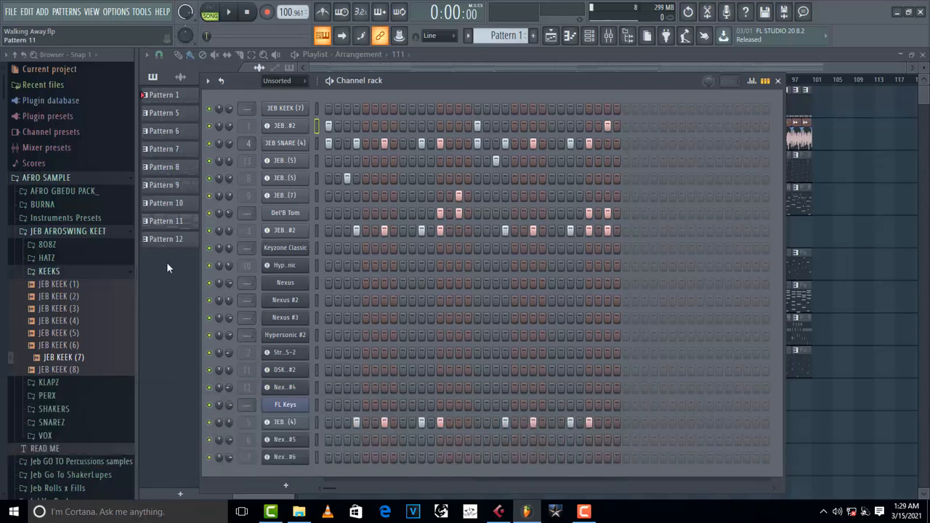
Step: Add a new Nexus instrument channel to the channel rack and close its plugin window
left_click(286, 485)
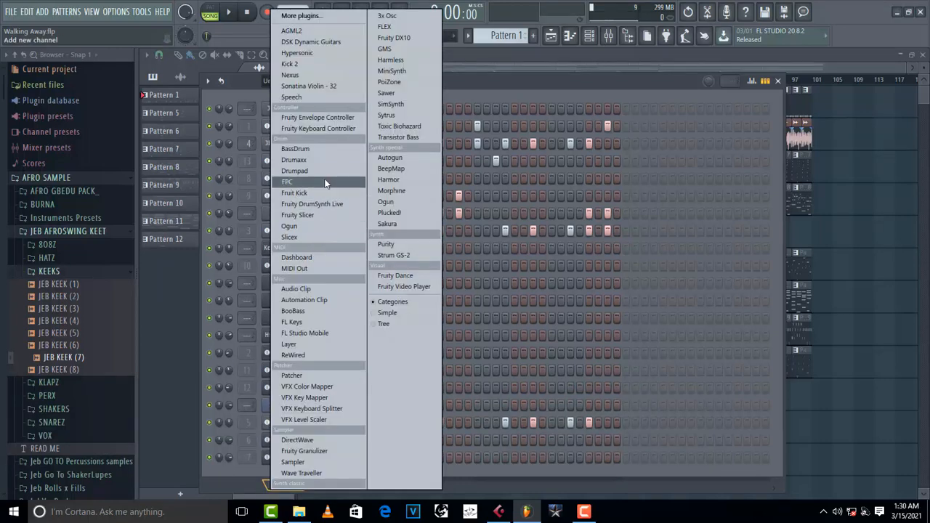
left_click(307, 75)
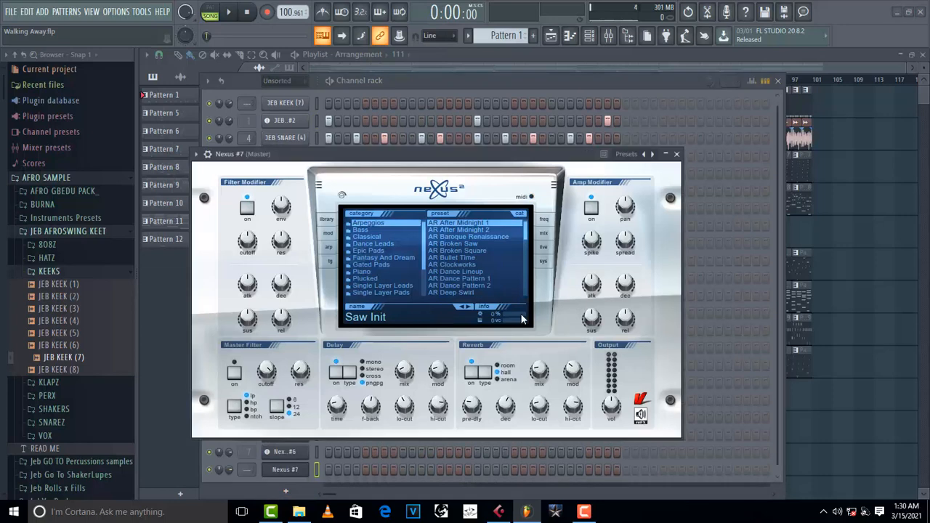
key("Escape")
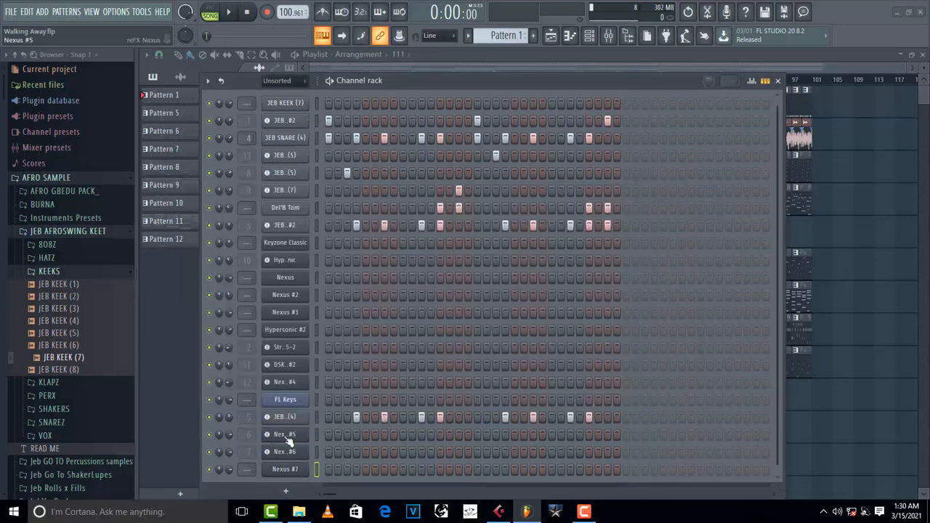
Step: Audition B4 and E5 in the new Nexus channel's piano roll, with and without the song playing, and close the piano roll
right_click(292, 474)
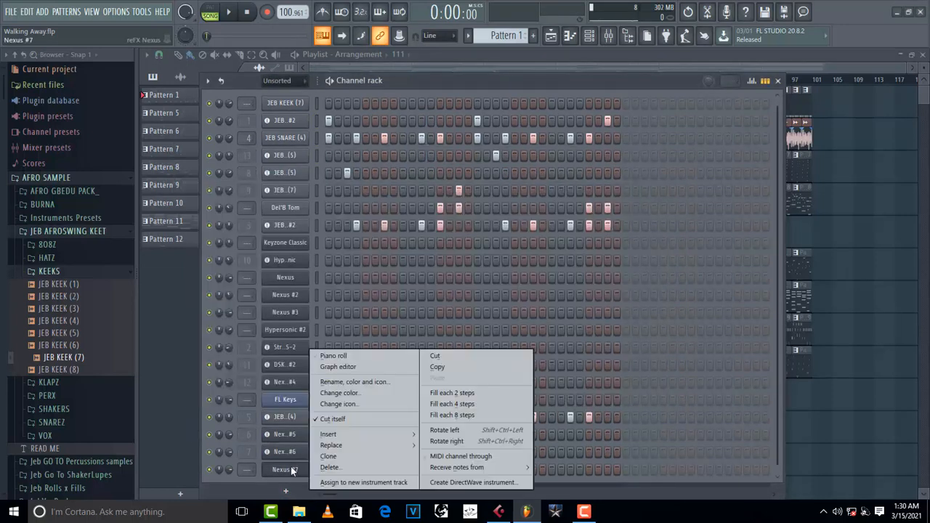
left_click(368, 358)
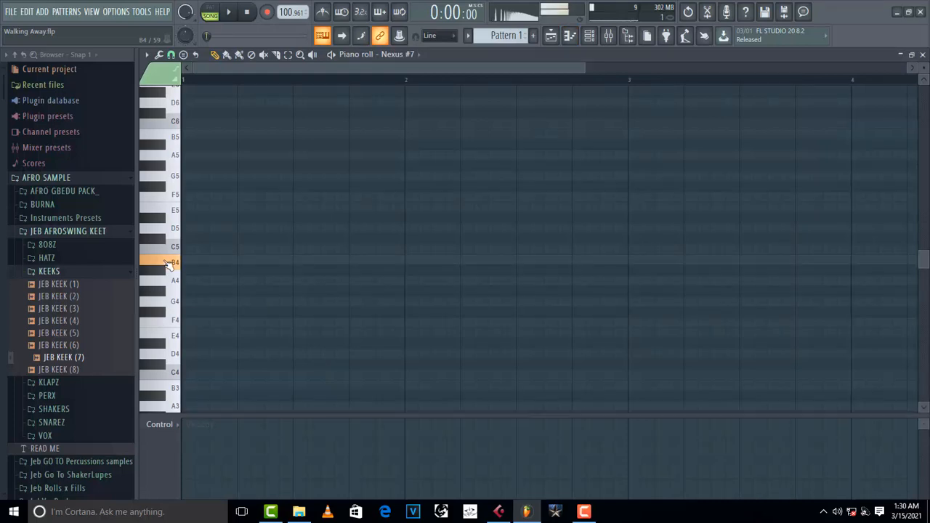
left_click(173, 213)
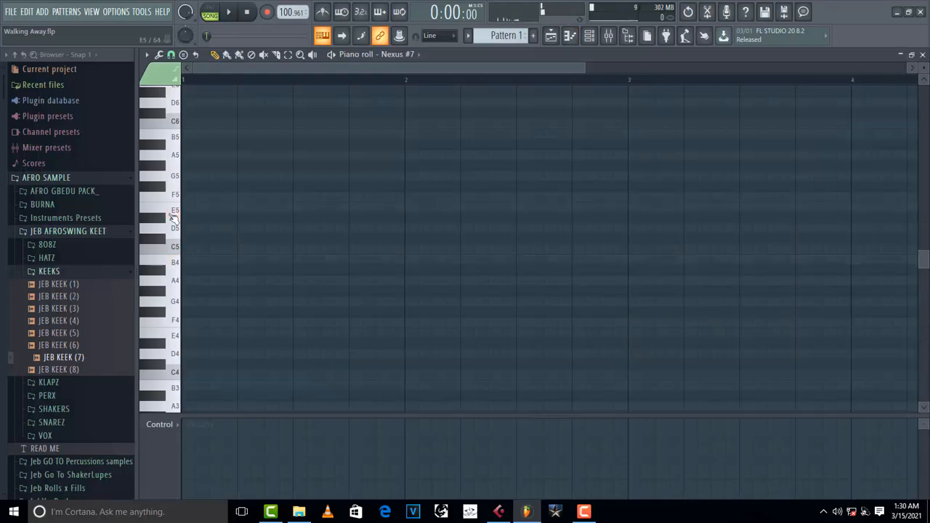
key("space")
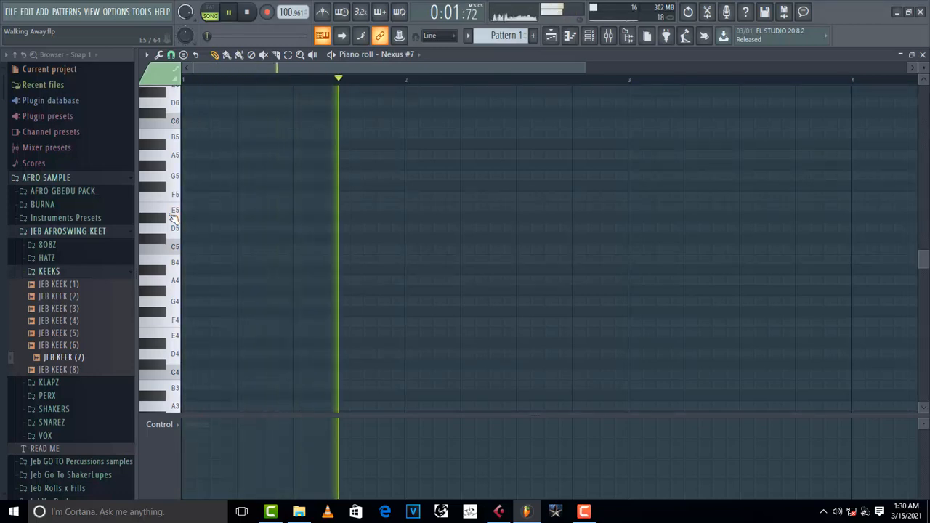
left_click(173, 260)
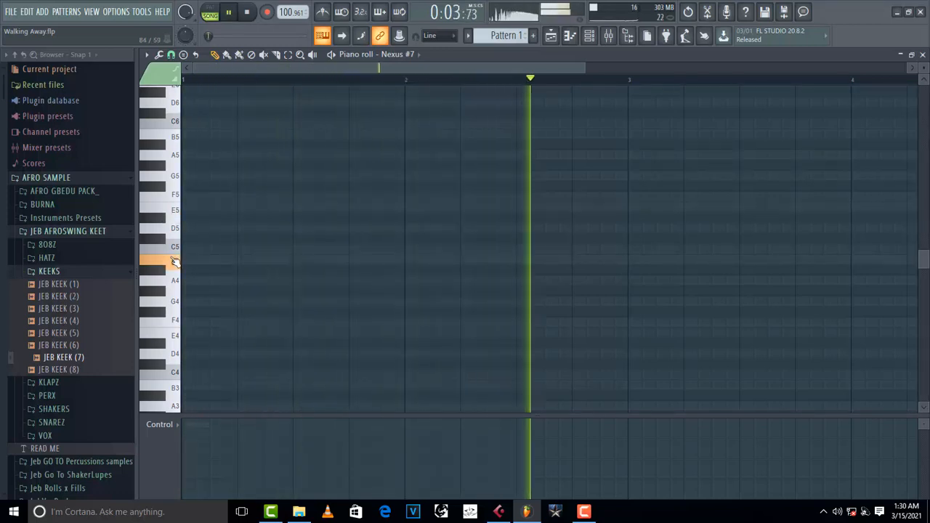
key("space")
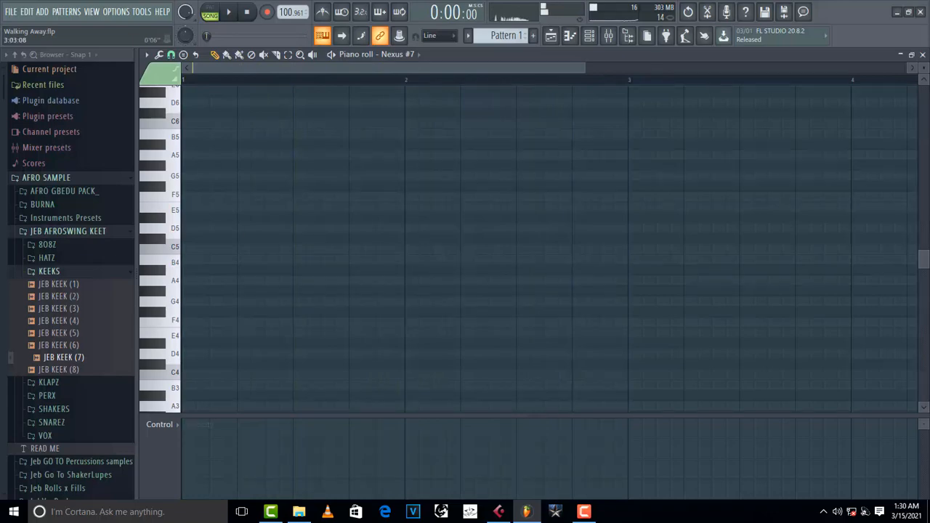
left_click(923, 55)
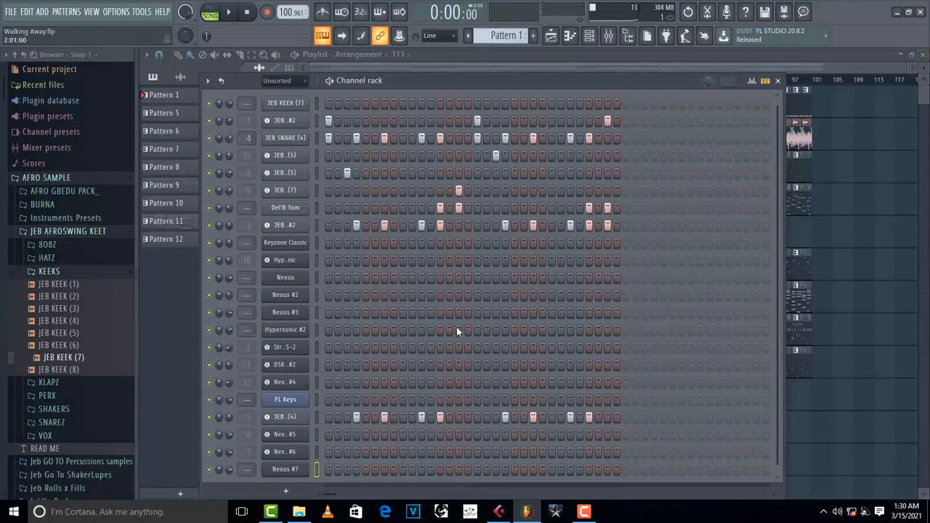
Step: Load the LD A Simple Saw preset from the Dance Leads category in Nexus #7 and close the plugin
scroll(456, 331, "down", 1)
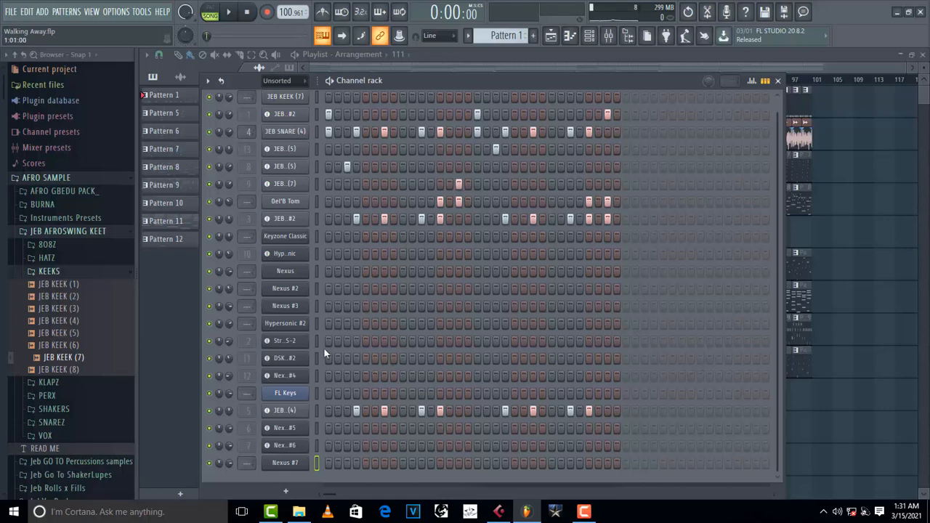
left_click(298, 465)
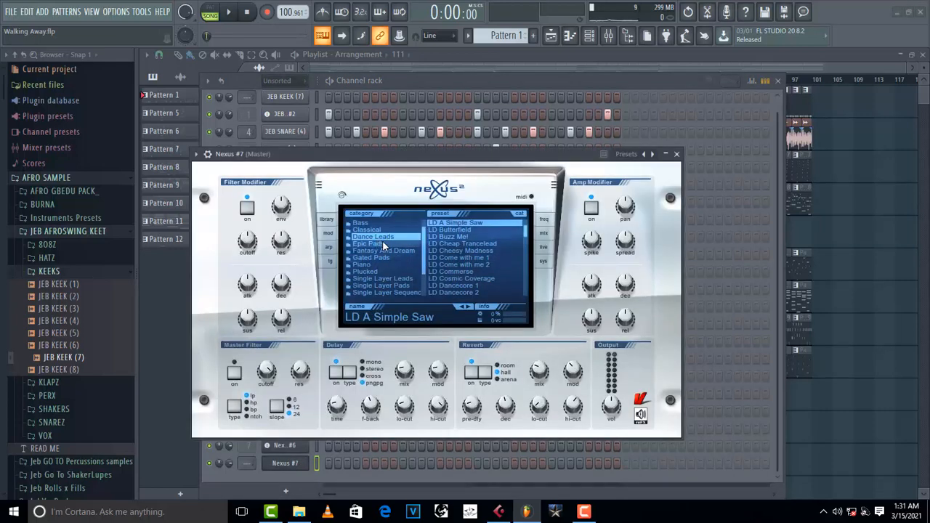
key("Escape")
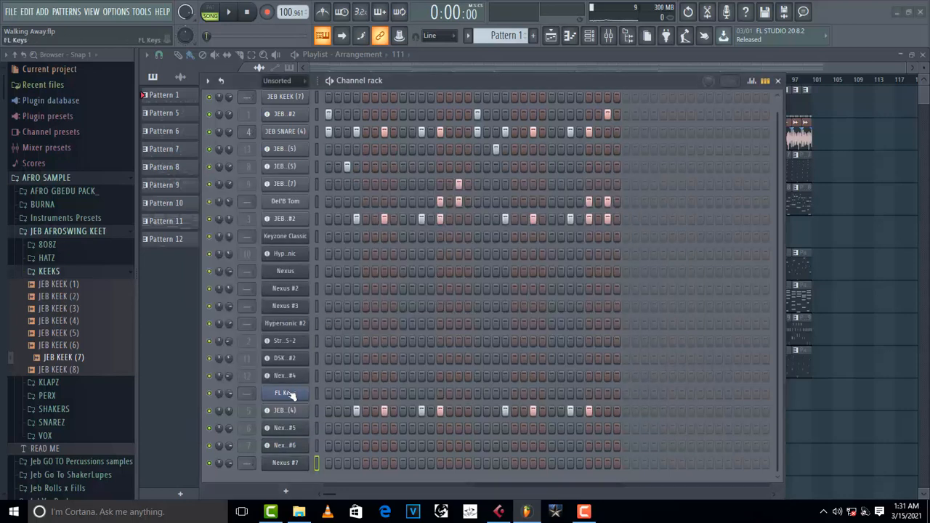
Step: Open the piano roll of Nexus #7 and audition the new preset on keys such as C5 and F5
right_click(291, 461)
left_click(334, 355)
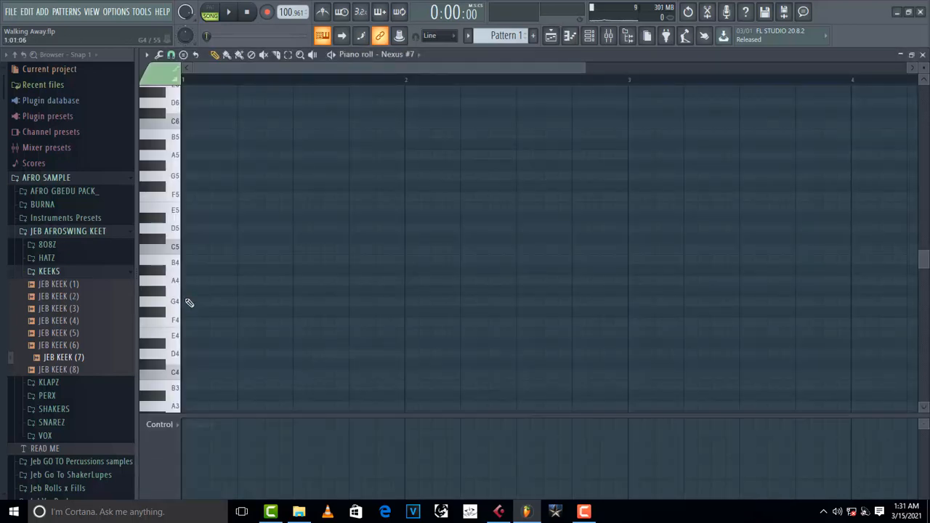
left_click(174, 249)
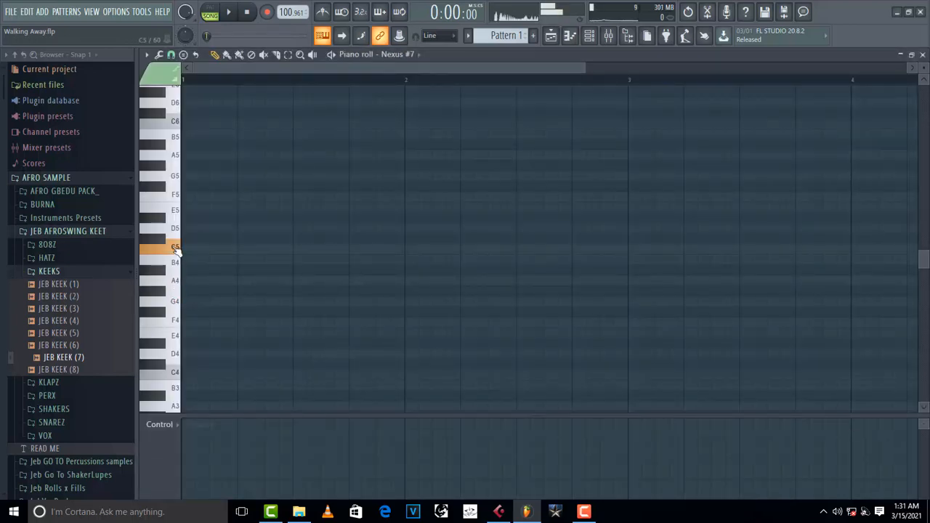
left_click(167, 196)
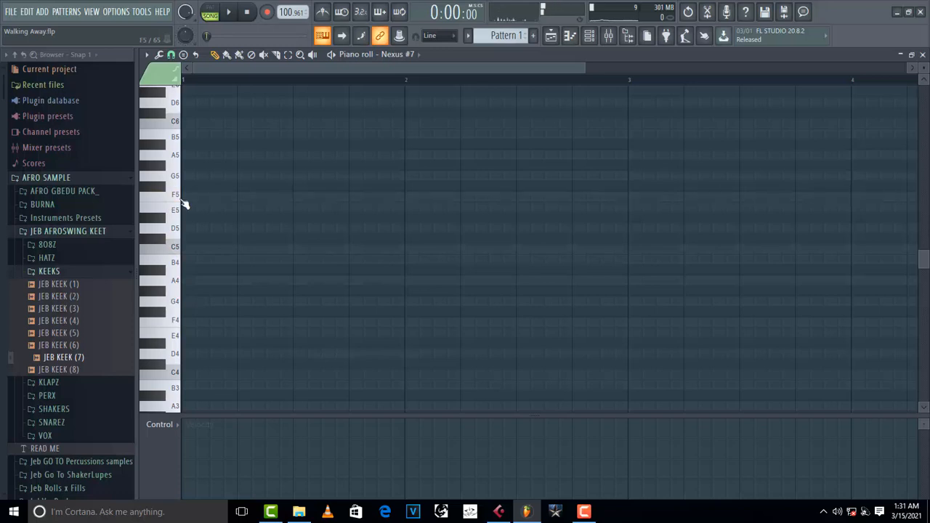
left_click(173, 189)
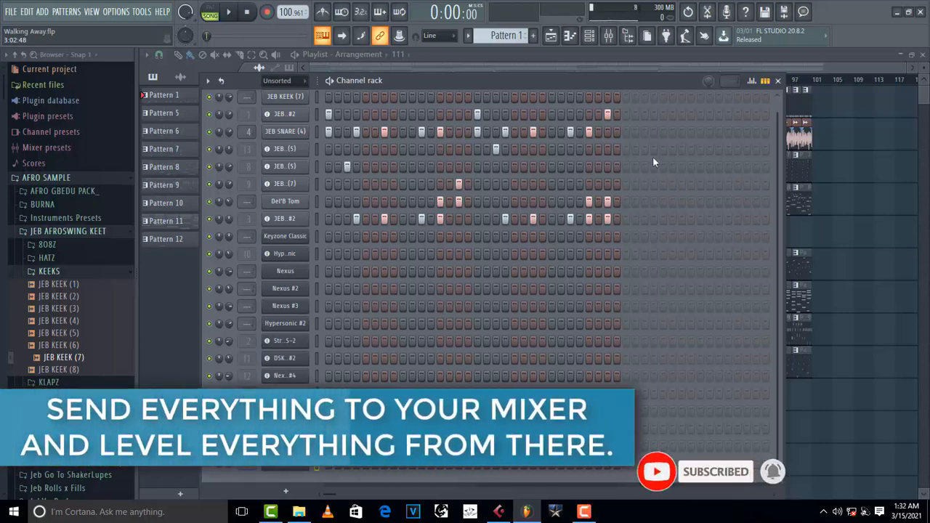
Step: Play the song twice from the channel rack to check the volume balance between the channels
scroll(290, 219, "up", 1)
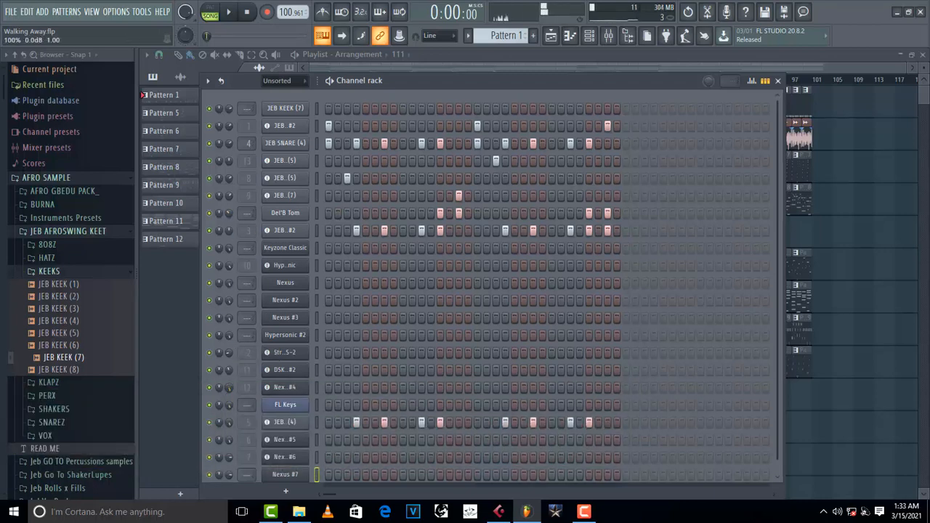
key("space")
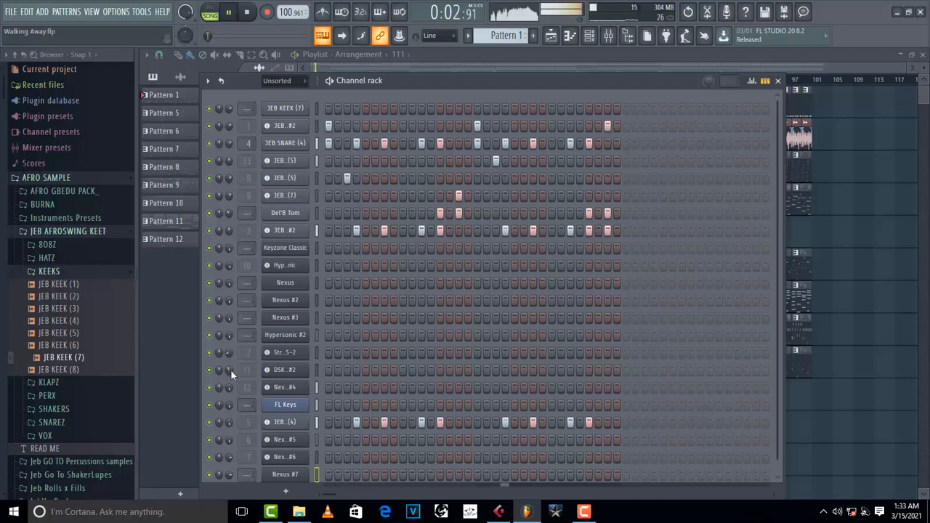
key("space")
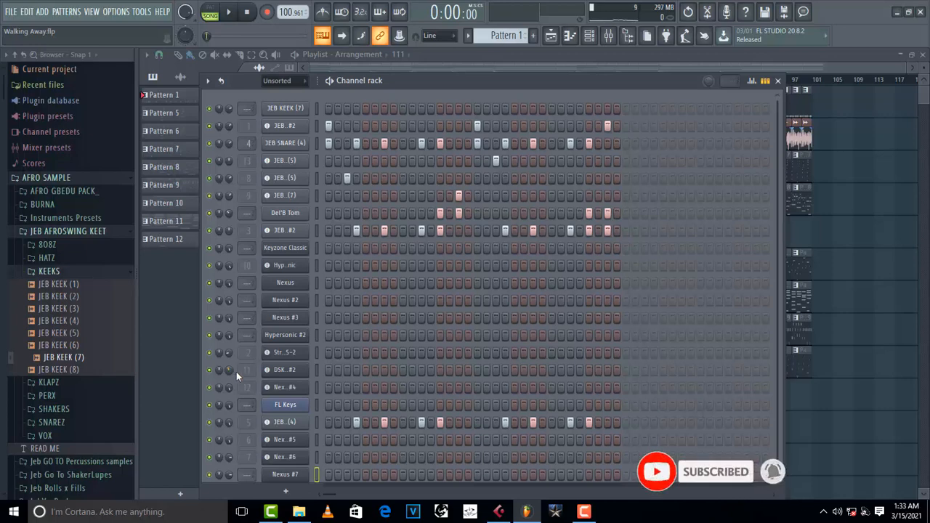
key("space")
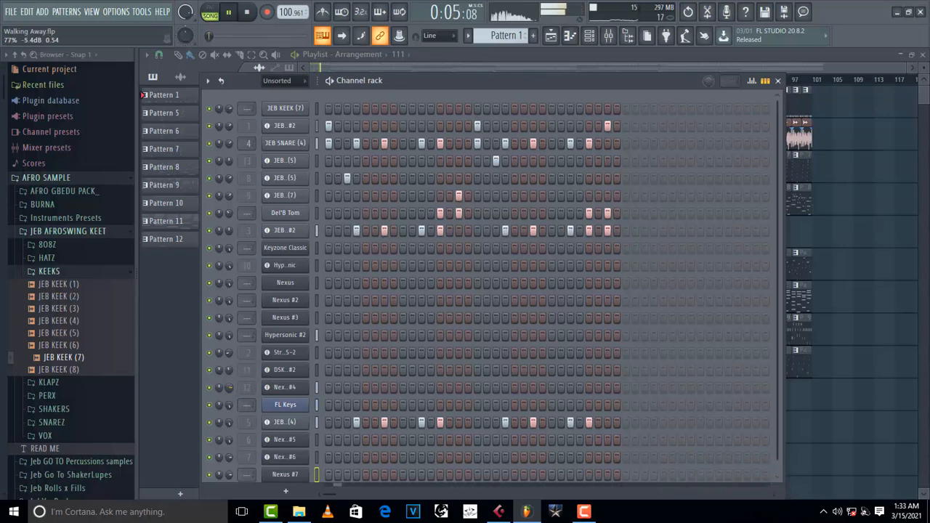
key("space")
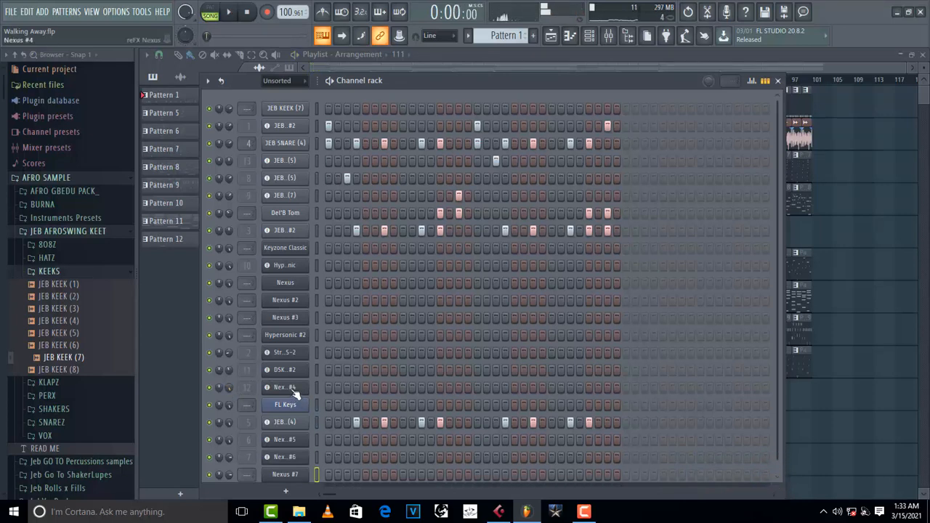
Step: Show the mixer and play the song to compare the mix with the Nexus #4 track muted and unmuted
left_click(610, 36)
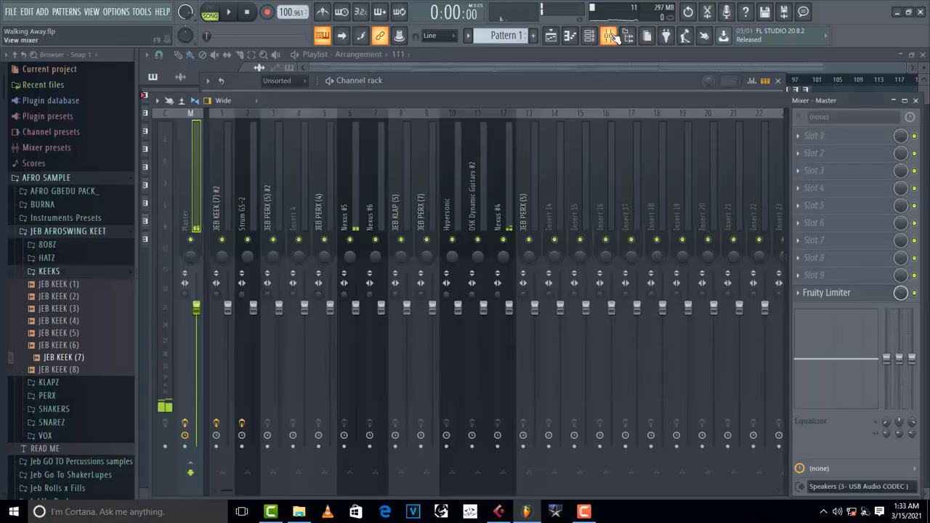
key("space")
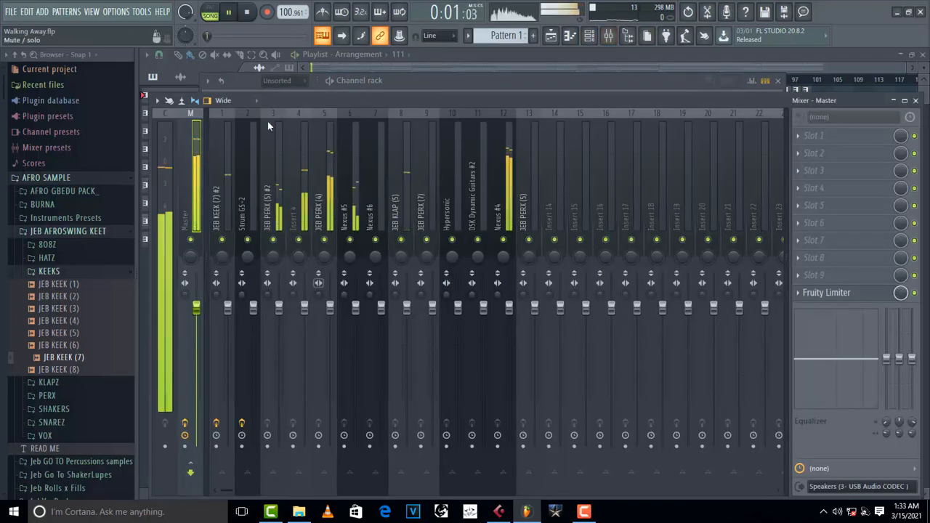
left_click(503, 240)
key("space")
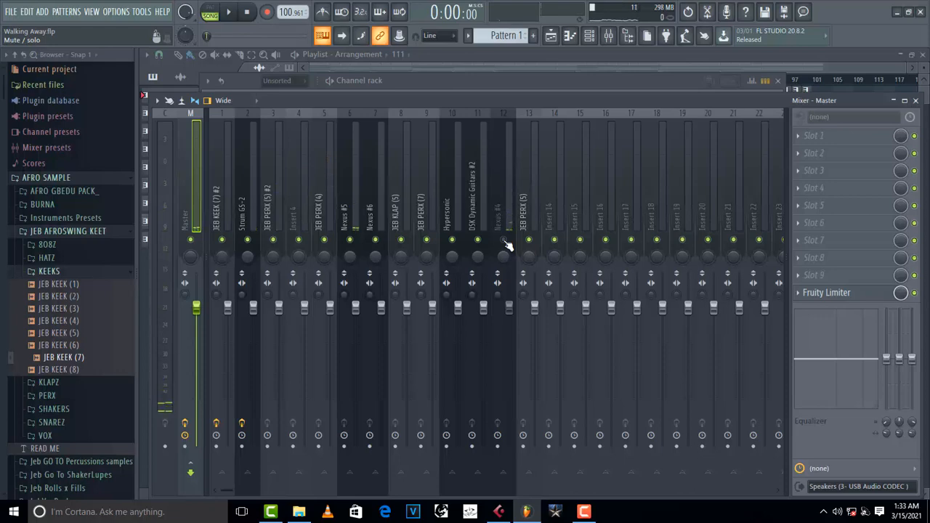
left_click(503, 241)
key("space")
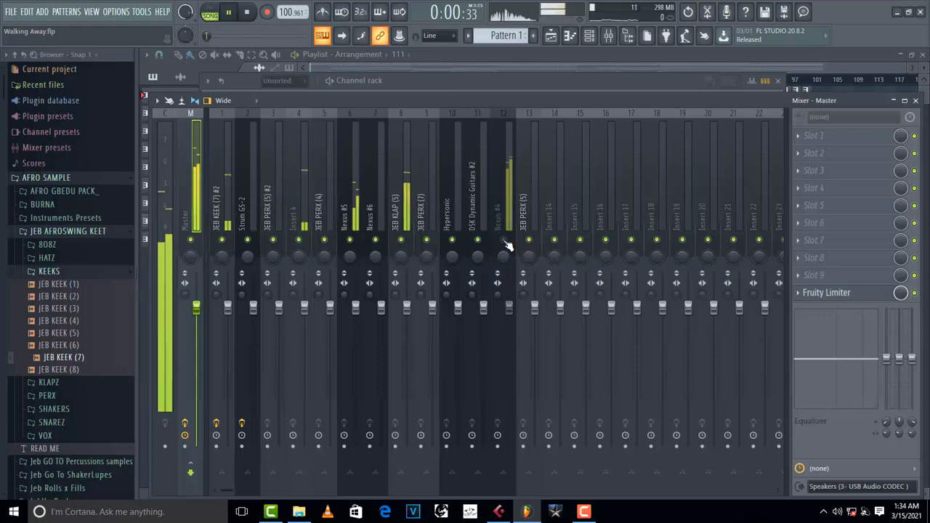
Step: Lower the Nexus #4 mixer track's volume far below its default level while the song plays, and stop playback
left_click(510, 310)
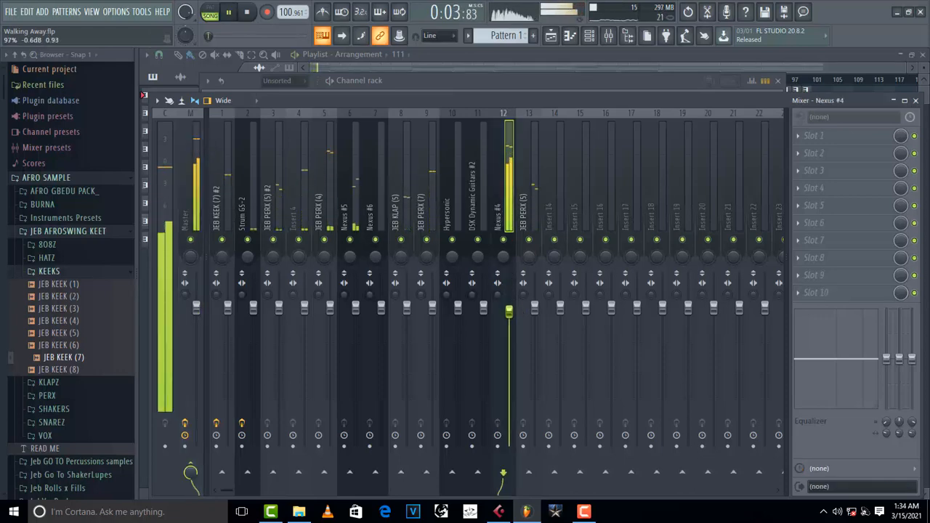
left_click_drag(509, 311, 509, 391)
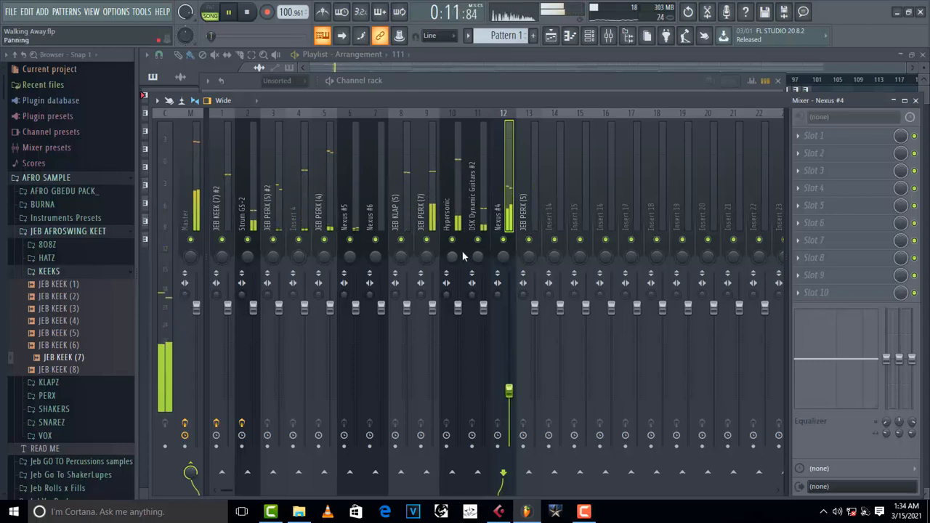
key("space")
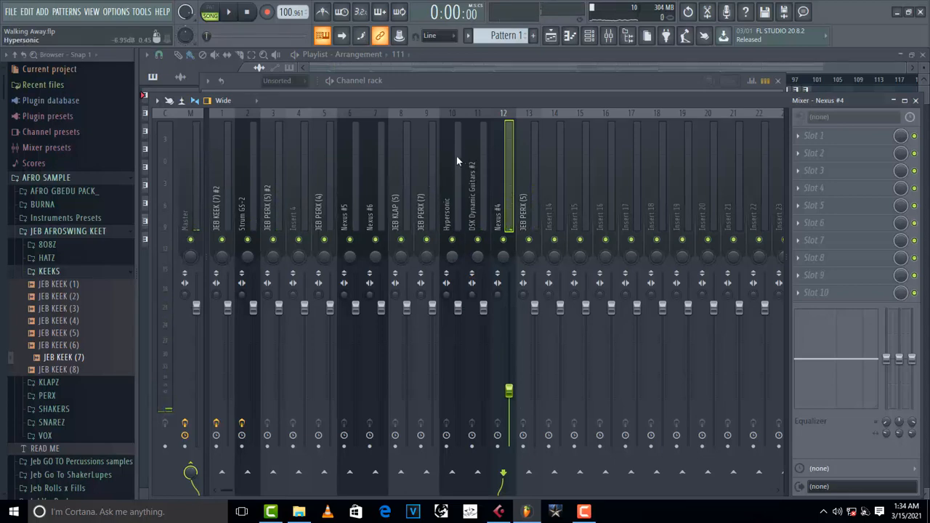
Step: Lower the Hypersonic mixer track's volume moderately while the song plays, and stop playback
key("space")
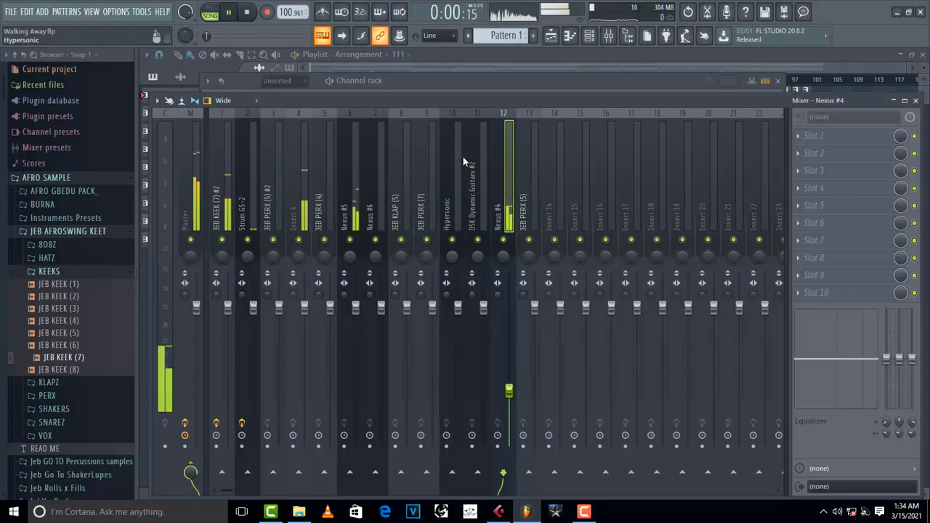
left_click_drag(459, 308, 458, 334)
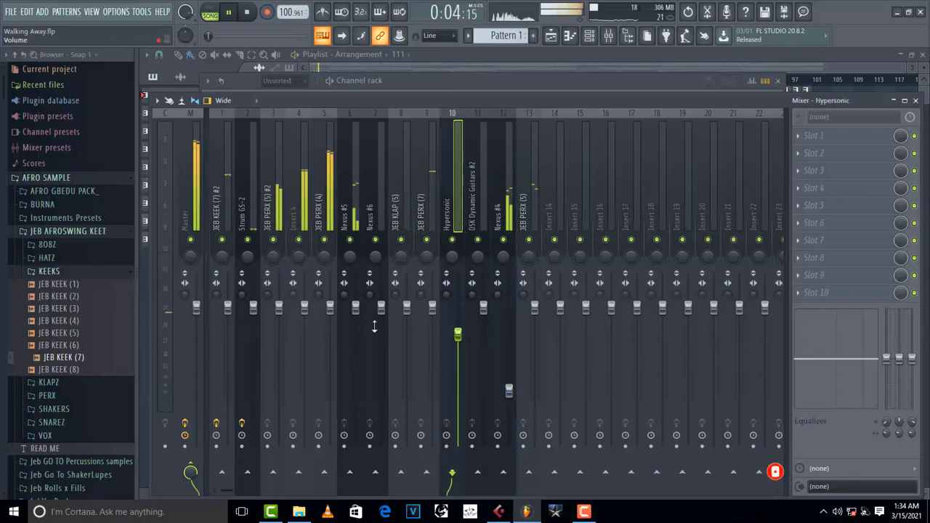
key("space")
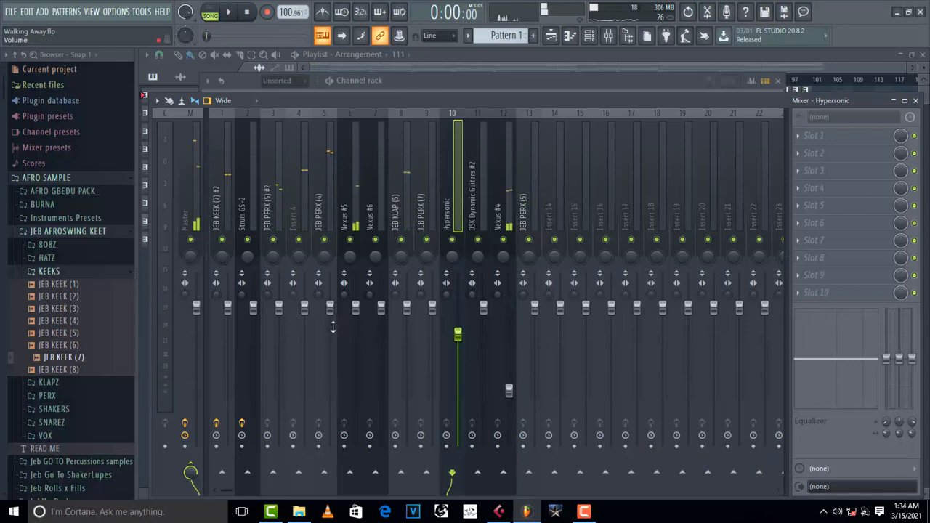
Step: Lower the JEB PERX (4) mixer track's volume to slightly below the Hypersonic fader during playback, and stop the song
key("space")
left_click_drag(330, 308, 330, 344)
key("space")
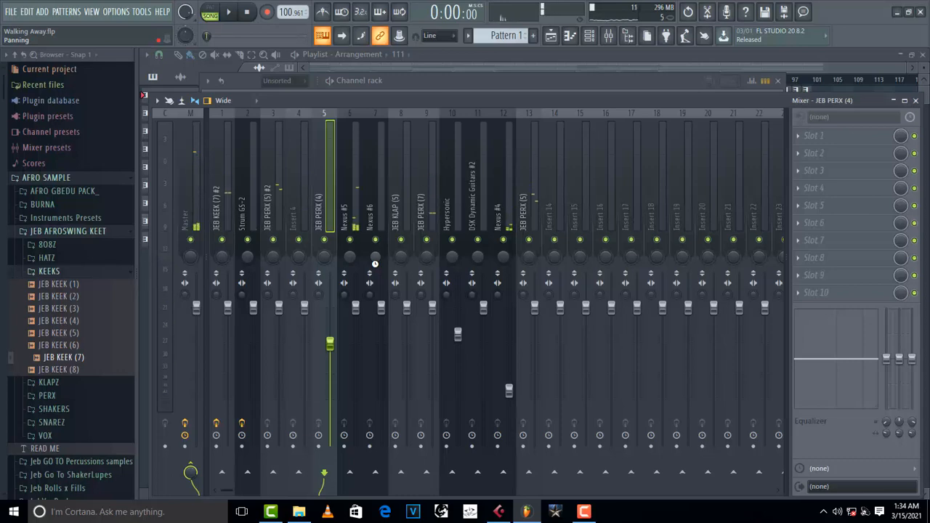
Step: Lower the Nexus #5, Nexus #6, JEB KLAP (5) and JEB PERX (7) mixer tracks slightly below default volume, and hide the mixer
left_click_drag(355, 308, 435, 314)
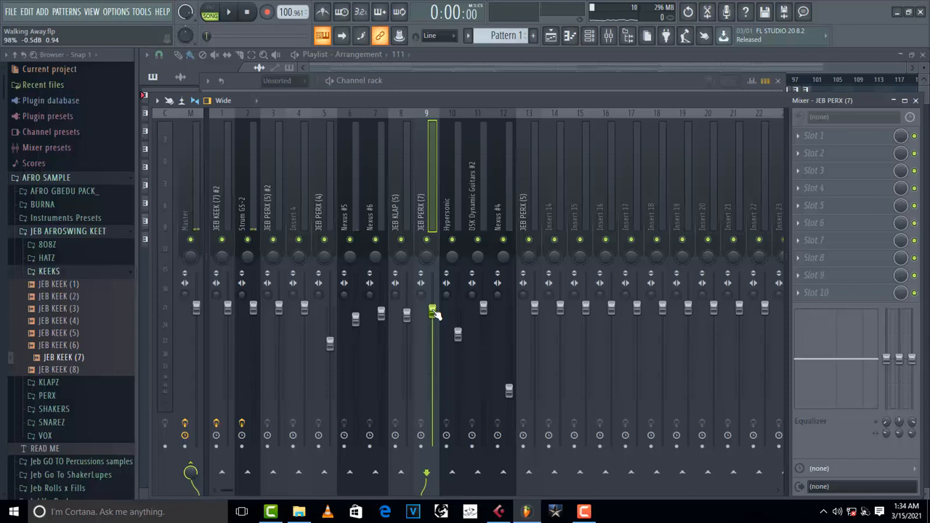
key("F9")
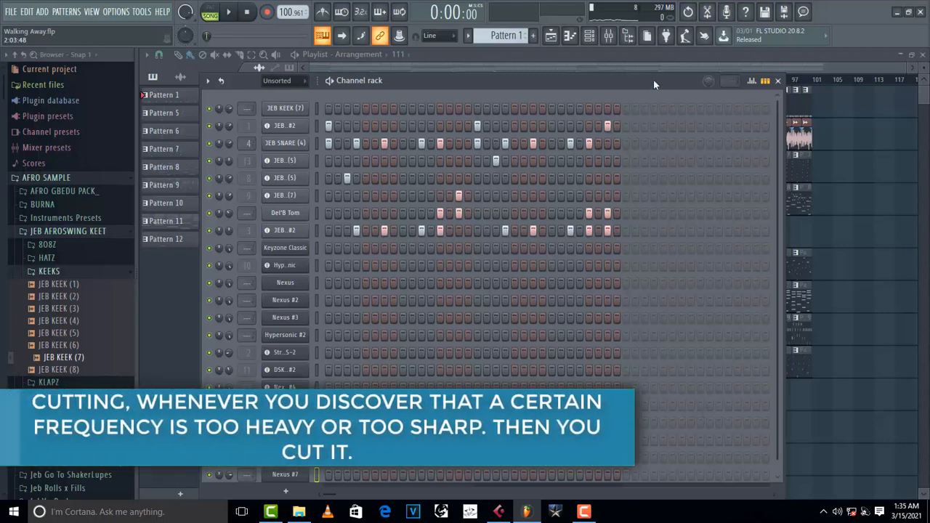
Step: Show the mixer, raise the Nexus #4 track's volume to about -1.0 dB during playback, and stop the song
left_click(608, 36)
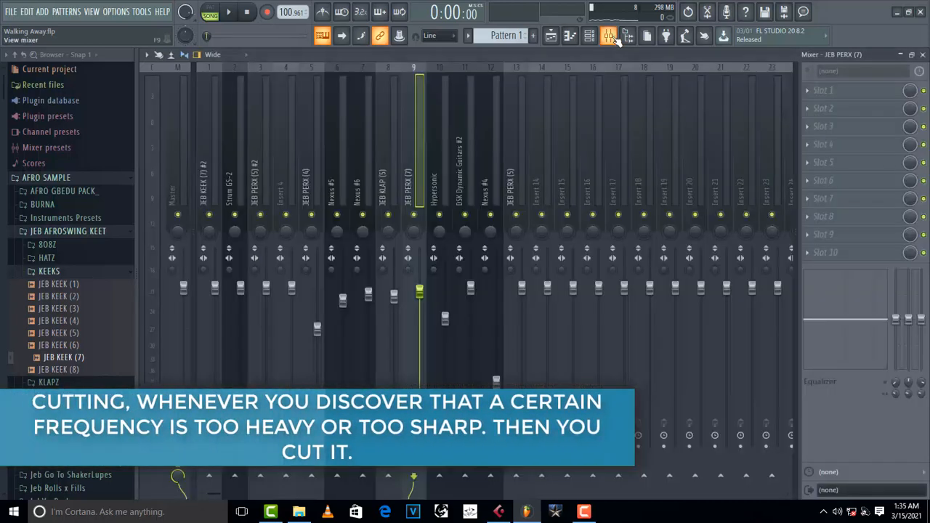
key("space")
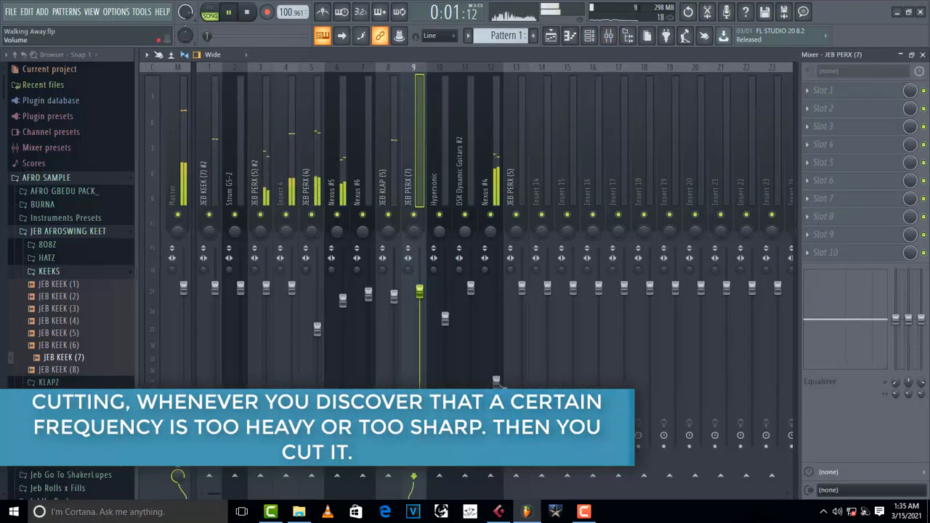
left_click(492, 247)
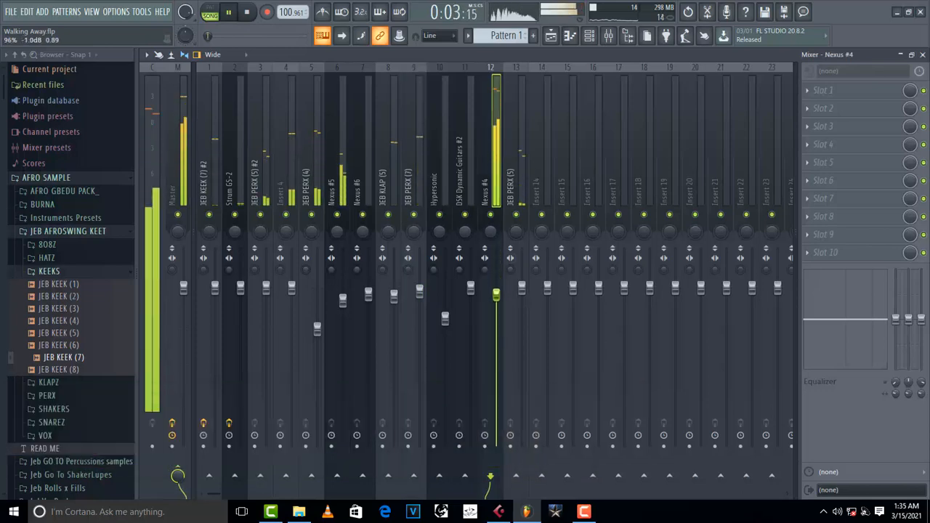
key("space")
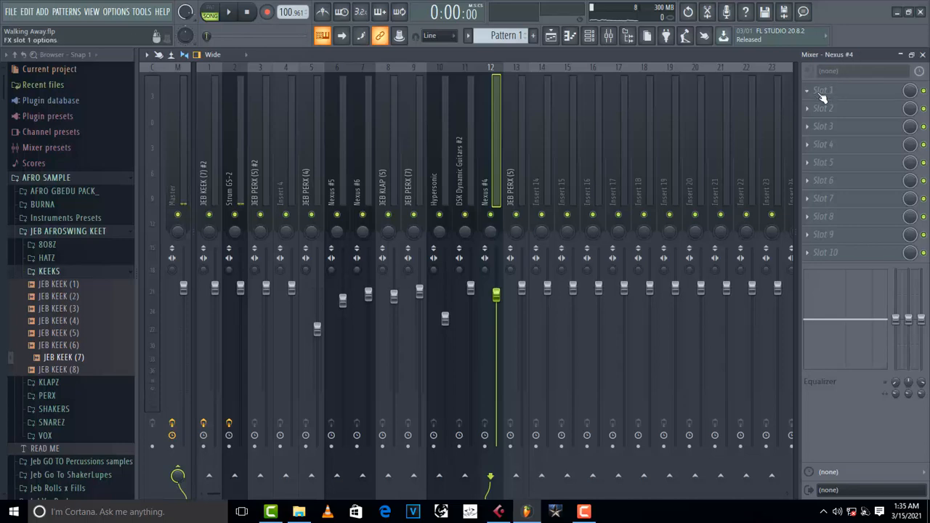
Step: Load Fruity parametric EQ 2 into the first effect slot of the Nexus #4 mixer track
left_click(812, 97)
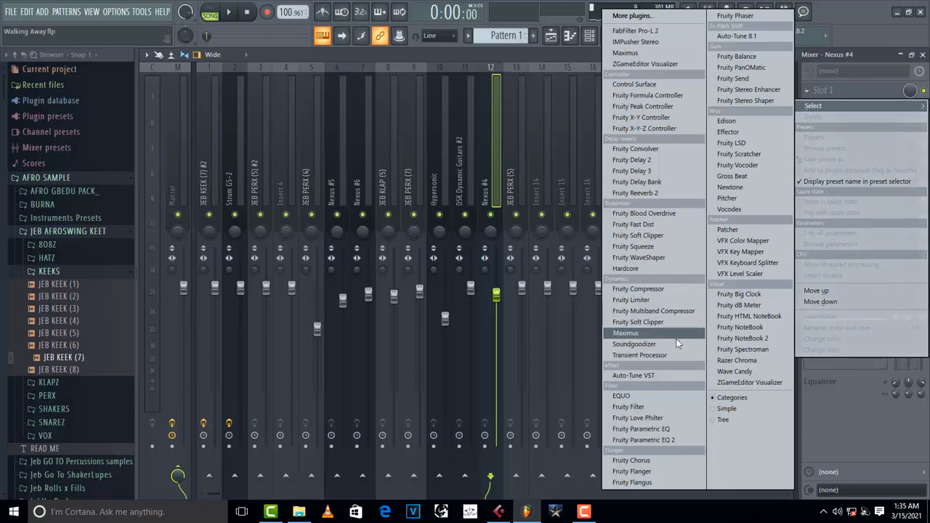
left_click(667, 440)
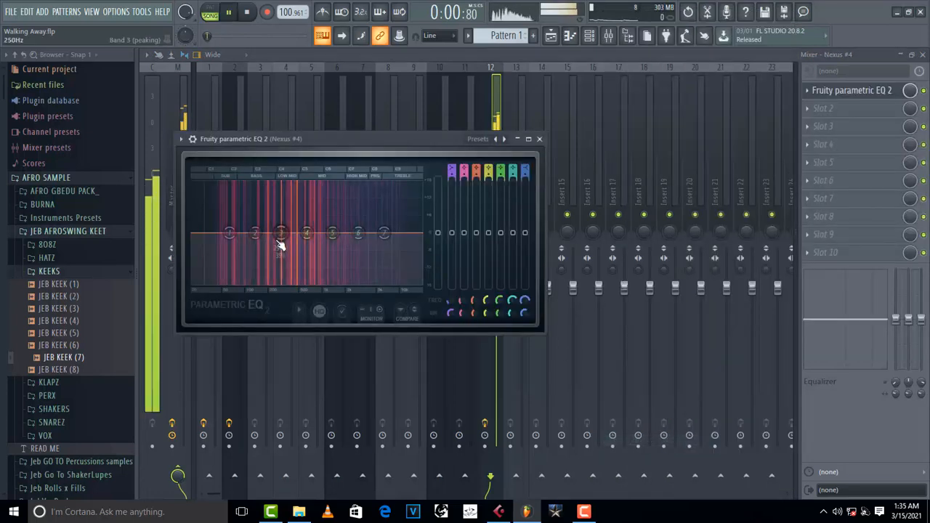
Step: Audition EQ band 2 with a strong bass boost during playback, and set the band to a slight cut
left_click_drag(255, 233, 255, 187)
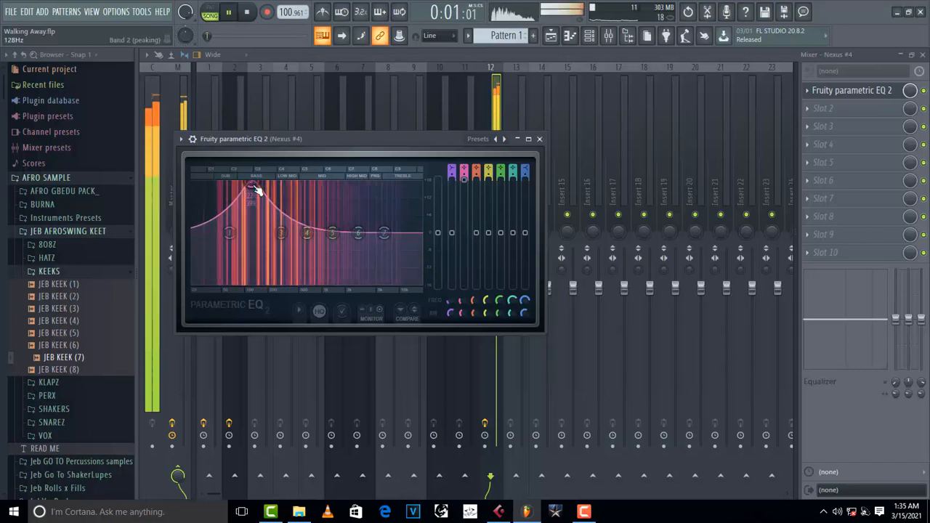
key("space")
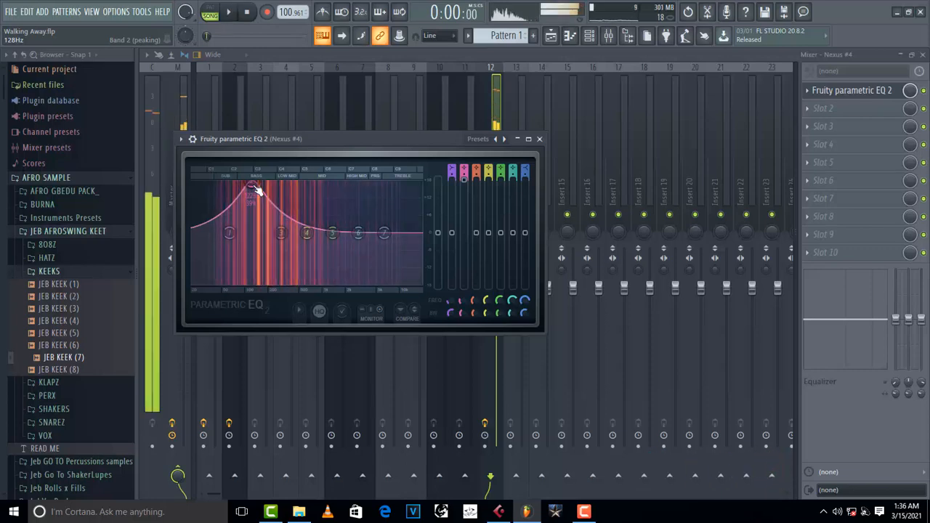
left_click_drag(254, 188, 254, 248)
key("space")
key("space")
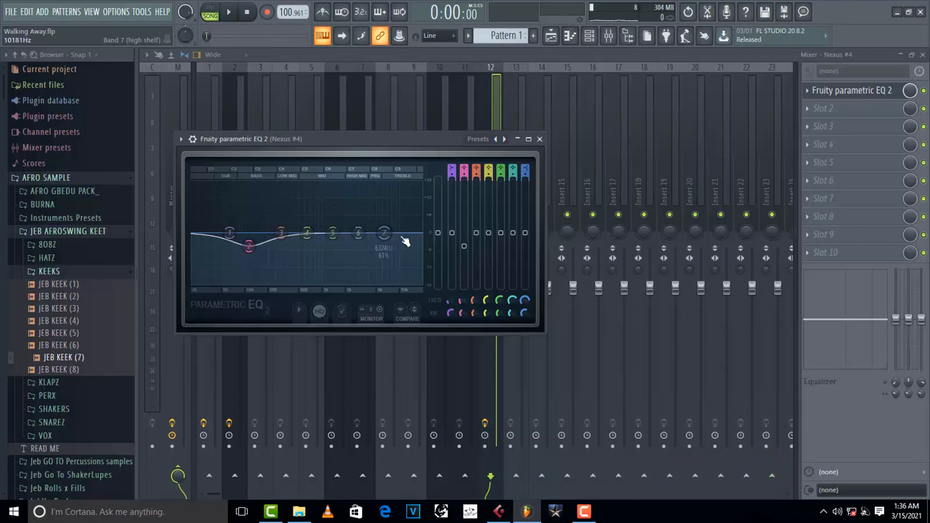
Step: Move EQ band 6 to about 2226 Hz with a slight cut, and play the song to hear the change
key("space")
mouse_move(358, 233)
left_mouse_down()
mouse_move(356, 192)
mouse_move(369, 183)
mouse_move(334, 191)
mouse_move(356, 187)
mouse_move(349, 238)
left_mouse_up()
key("space")
key("space")
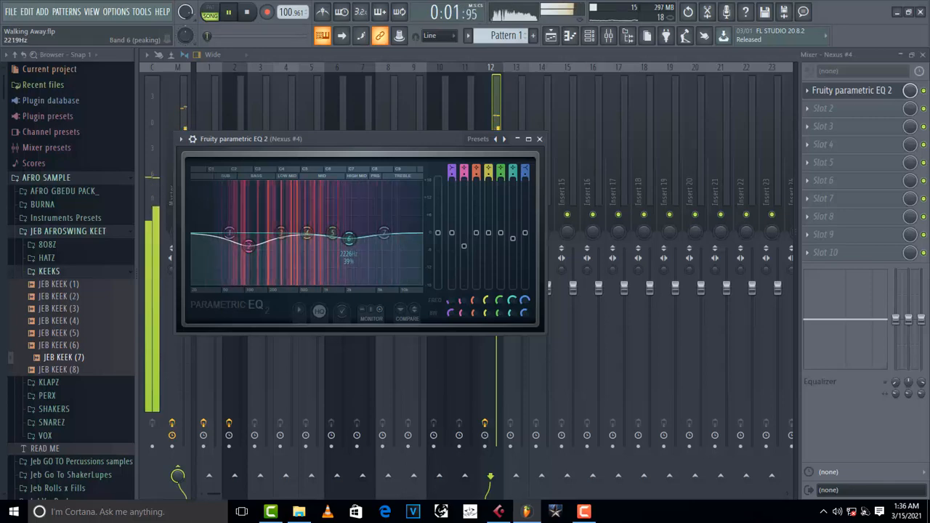
key("space")
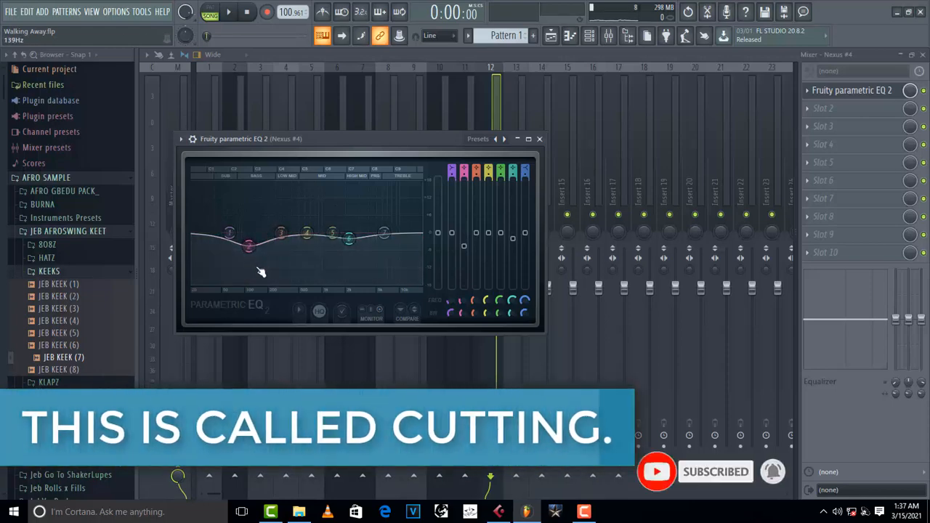
Step: Lower EQ bands 1, 3 and 4 of the Nexus #4 track moderately below zero gain
mouse_move(352, 248)
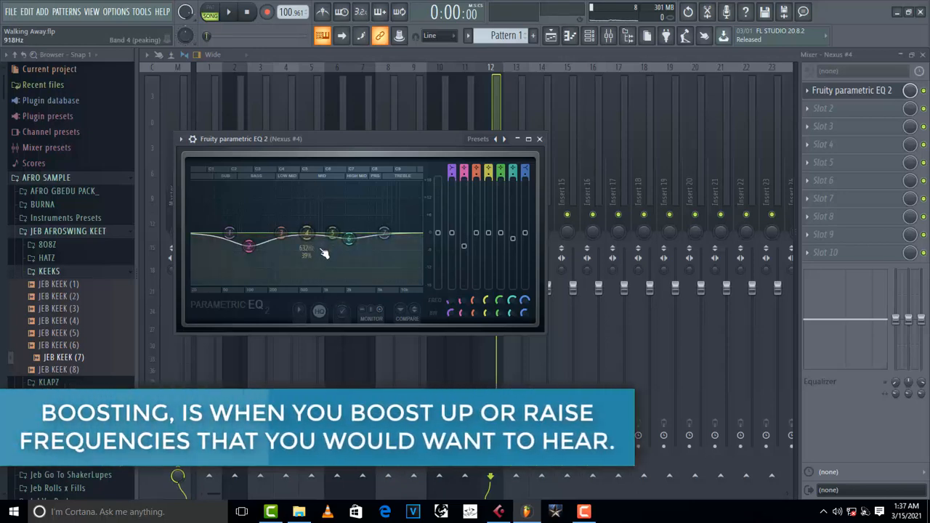
left_click_drag(229, 233, 230, 251)
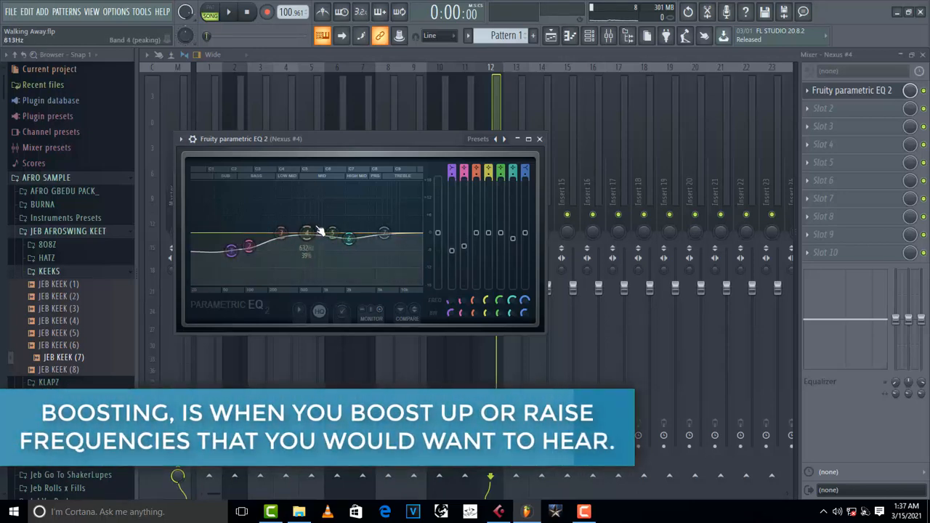
left_click_drag(306, 233, 288, 243)
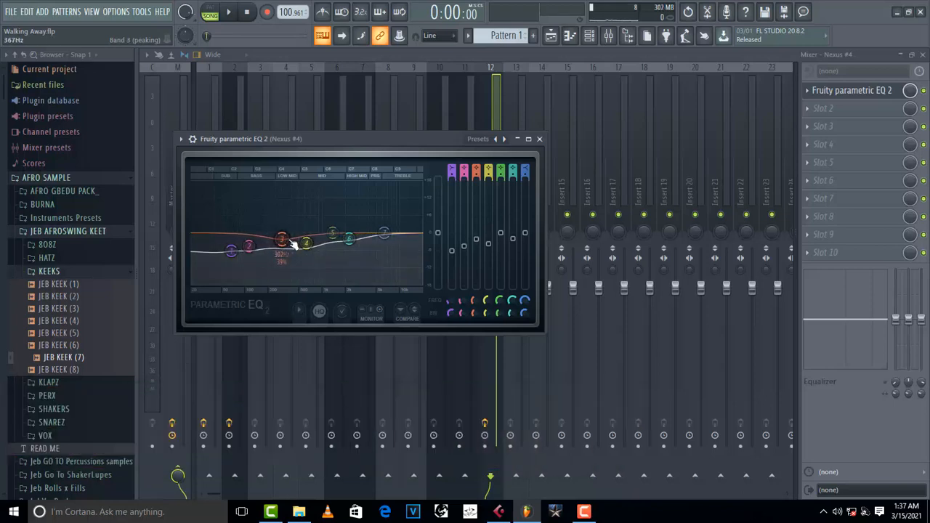
Step: Lower EQ band 7 slightly, and cut bands 1, 2 and 3 deeply, with band 3 at -14.6 dB and 452 Hz
key("space")
left_click_drag(383, 233, 387, 248)
left_click_drag(231, 251, 282, 279)
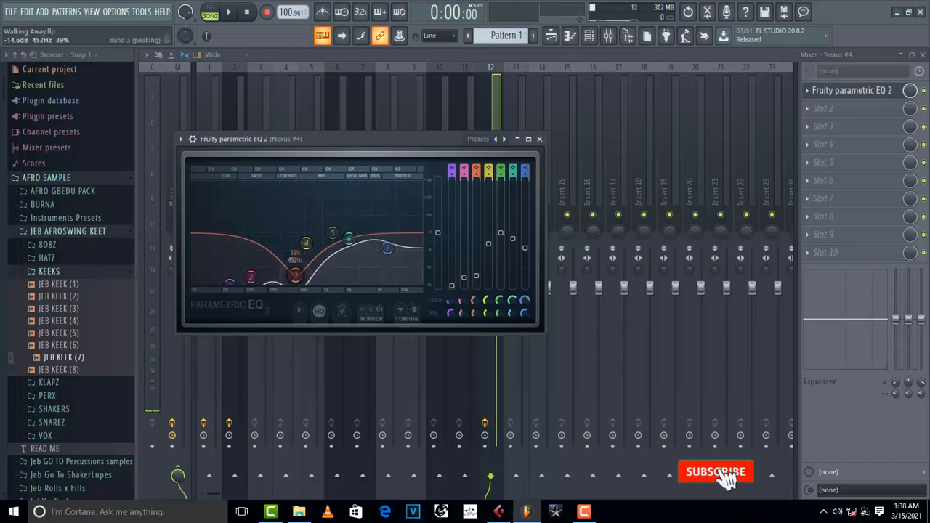
Step: Raise EQ band 3 slightly above zero and bands 1 and 2 to zero gain during playback, stop the song and close the equalizer
key("space")
left_click_drag(296, 275, 285, 220)
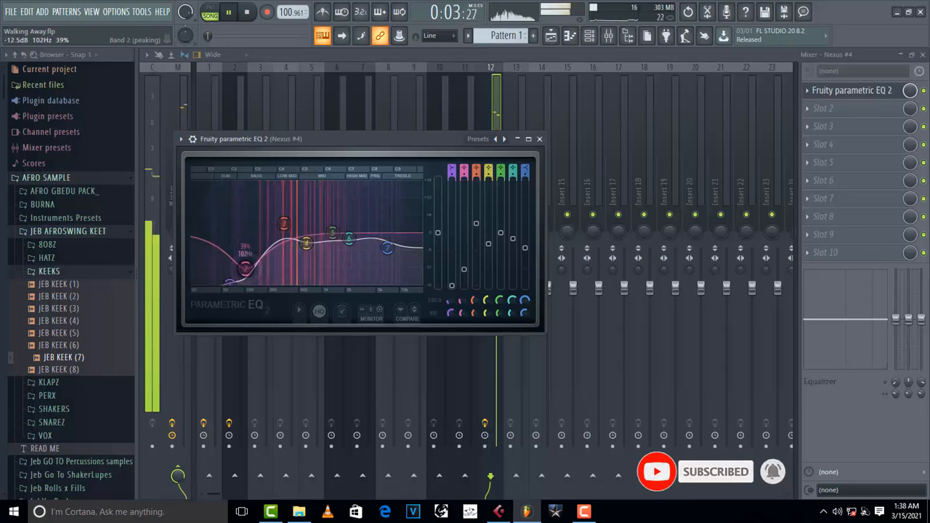
left_click_drag(244, 242, 240, 232)
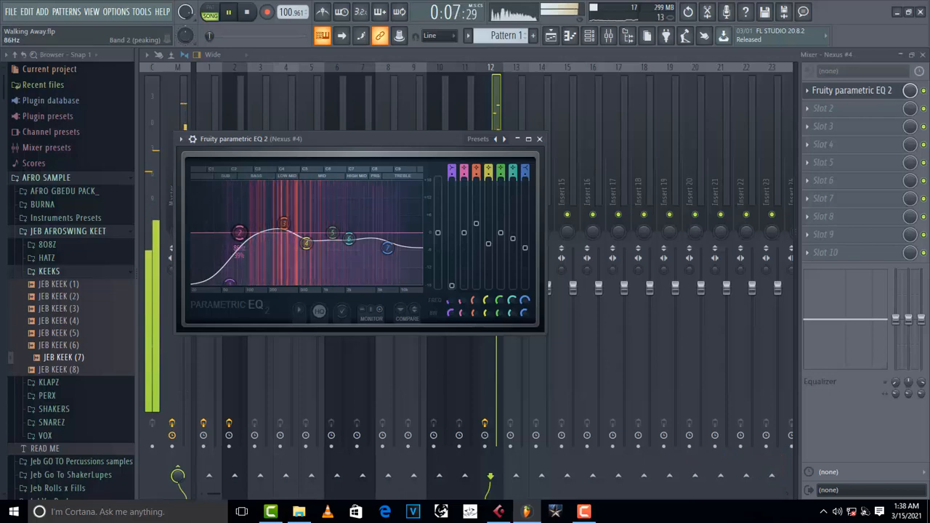
left_click_drag(231, 284, 198, 233)
key("space")
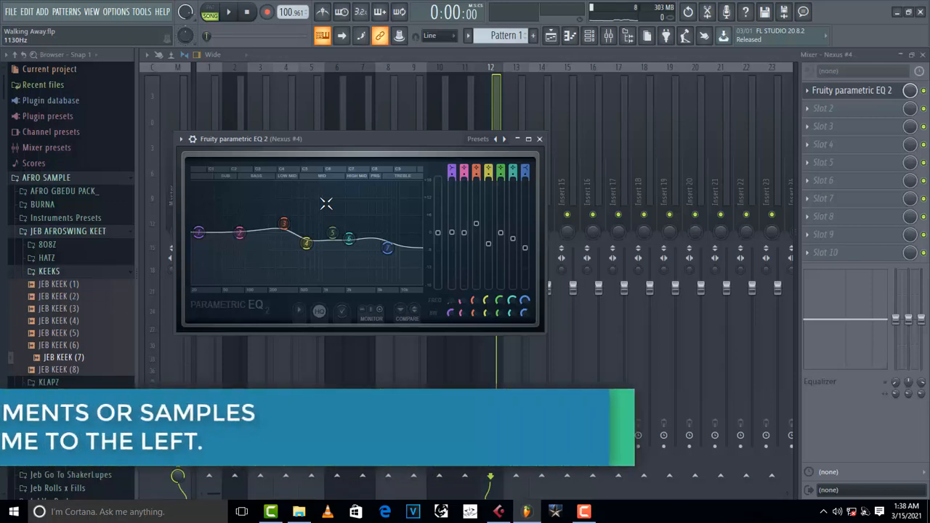
key("Escape")
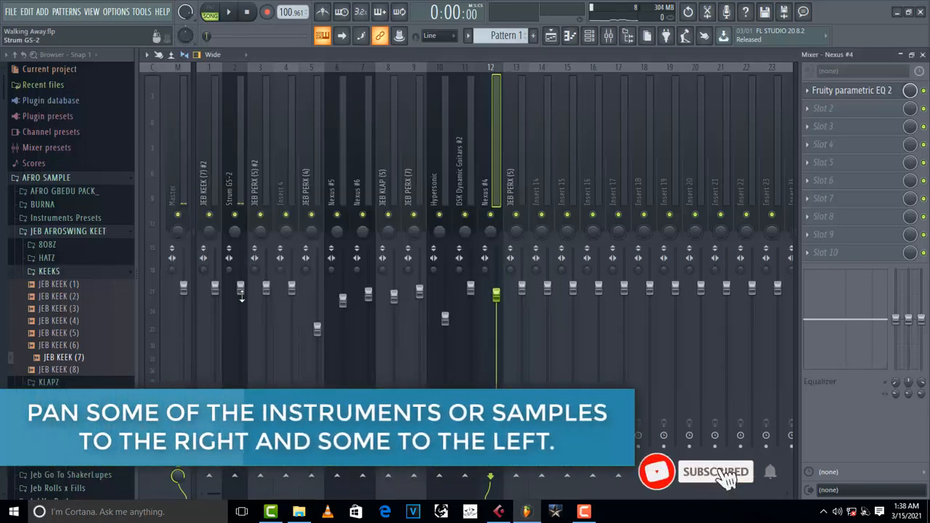
Step: Pan the Nexus #4 mixer track partway to the right, listen to the song, and stop playback
left_click(310, 234)
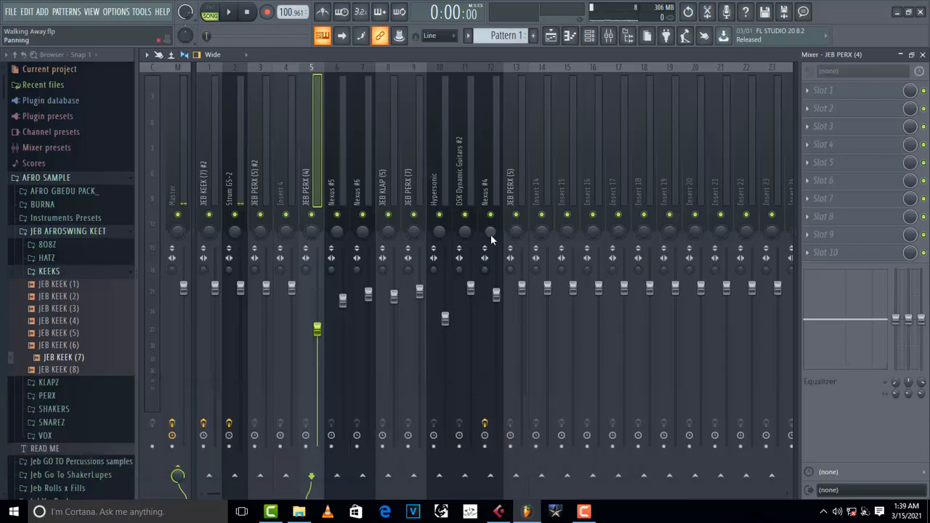
key("space")
left_click_drag(491, 240, 491, 218)
key("space")
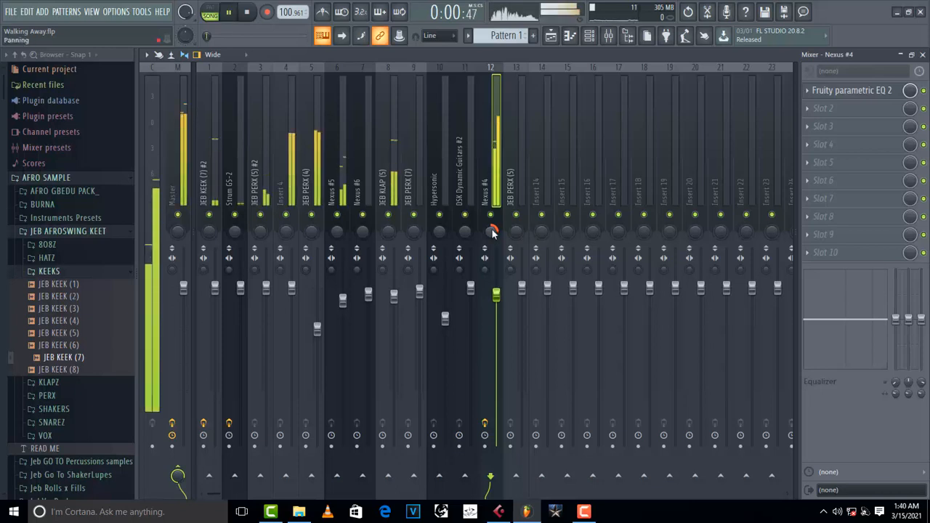
left_click_drag(492, 233, 492, 233)
key("space")
key("space")
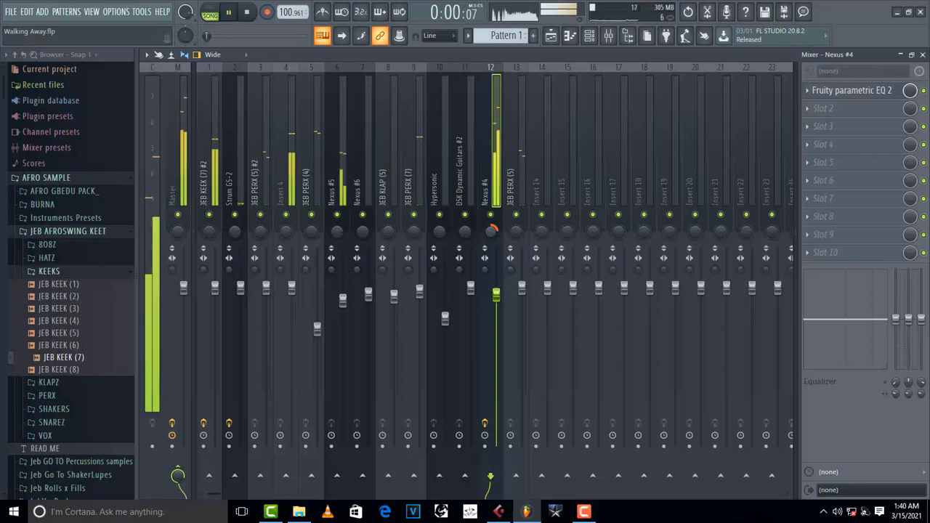
key("space")
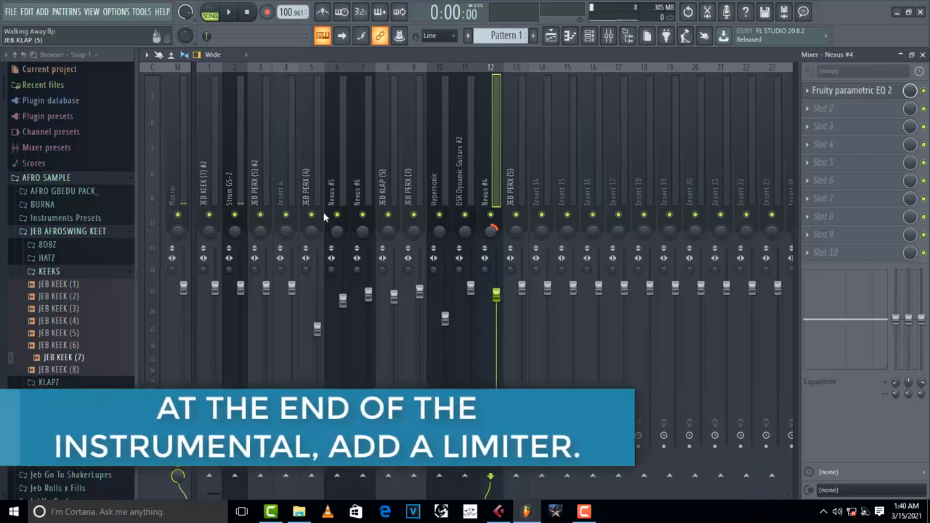
Step: Open the Fruity Limiter on the Master track and move its window so all controls are in view
left_click(176, 201)
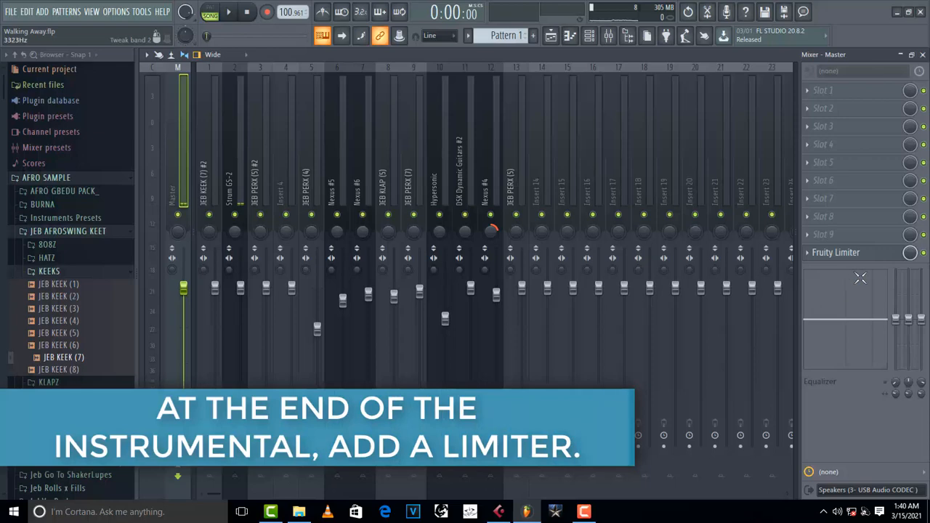
left_click(836, 252)
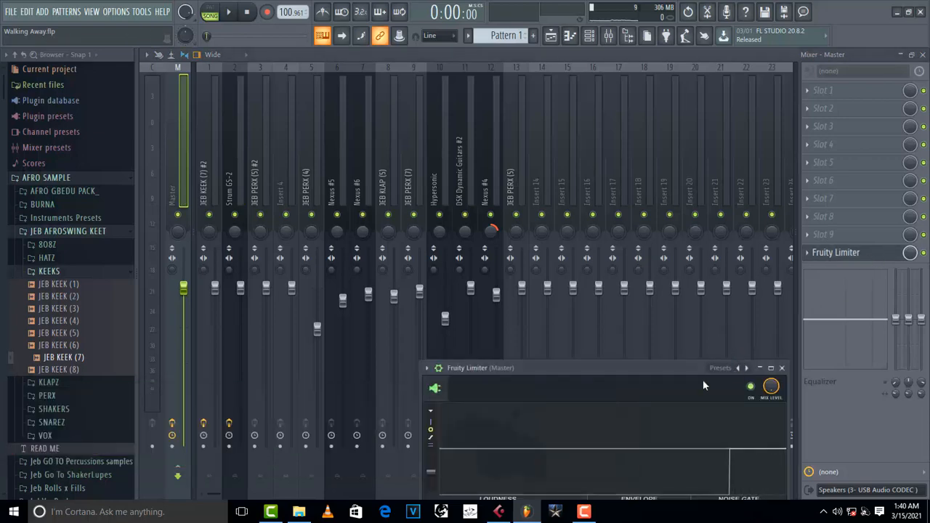
left_click_drag(704, 386, 579, 145)
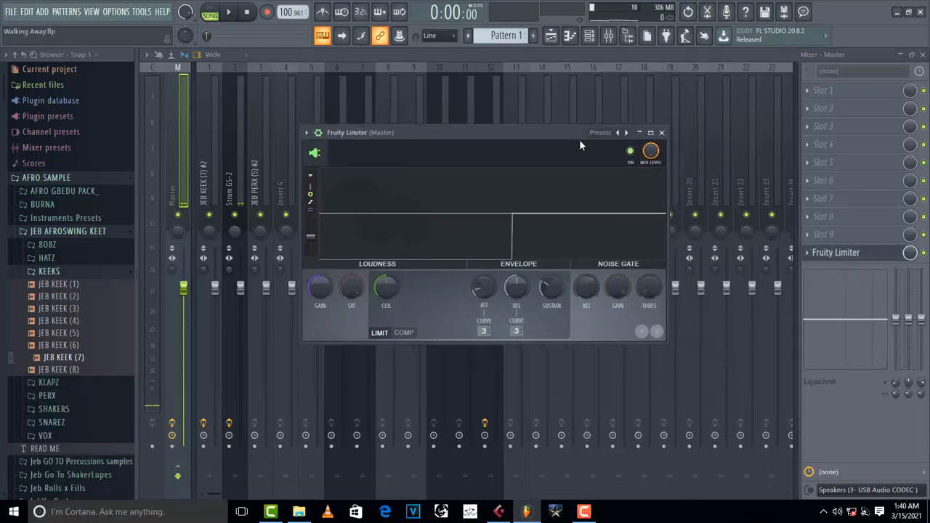